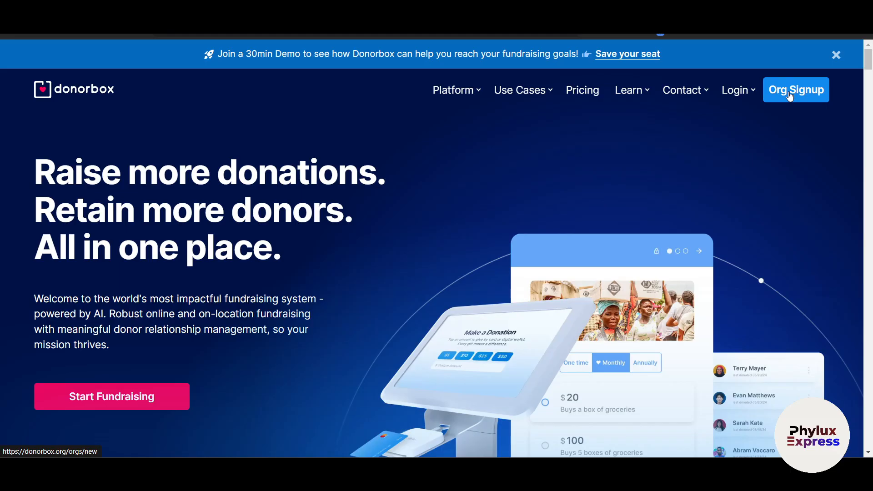
- Compare the Standard plan's 2.95% platform fee with the 1.75% Pro and Premium fees
click(584, 96)
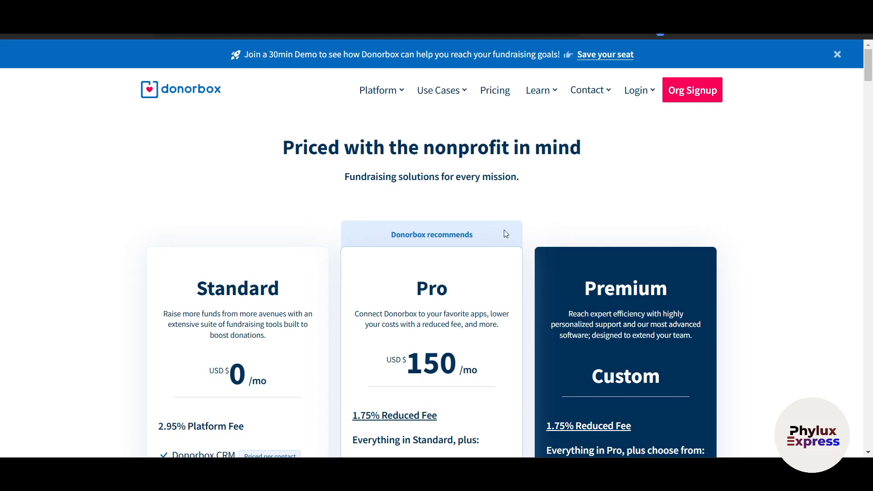
scroll(504, 234, down, 4)
scroll(269, 207, up, 2)
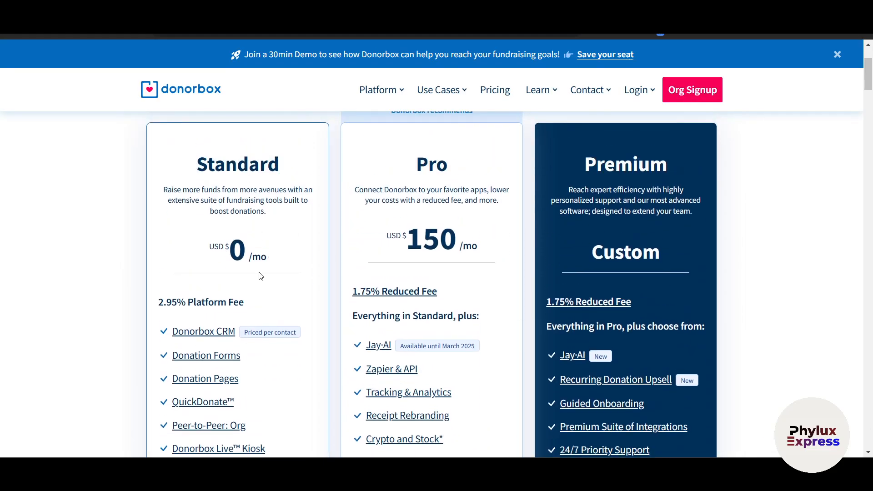
scroll(260, 276, down, 5)
scroll(260, 277, up, 5)
scroll(260, 276, down, 8)
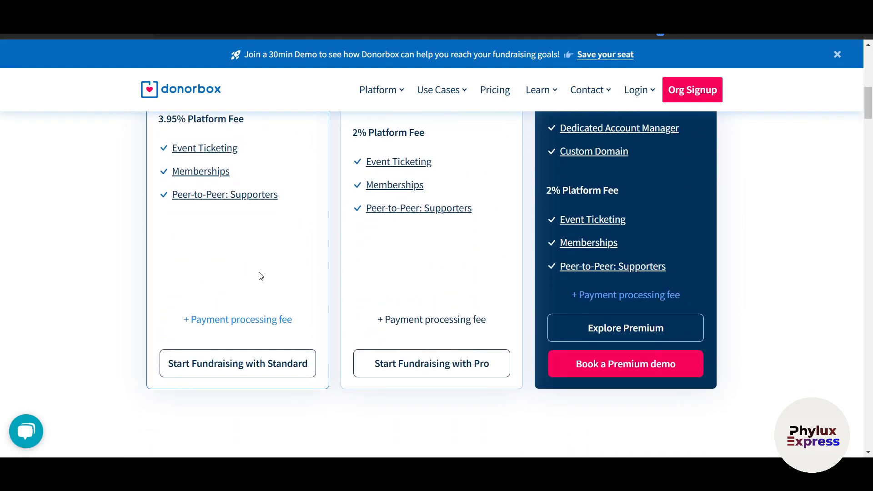
scroll(261, 276, up, 5)
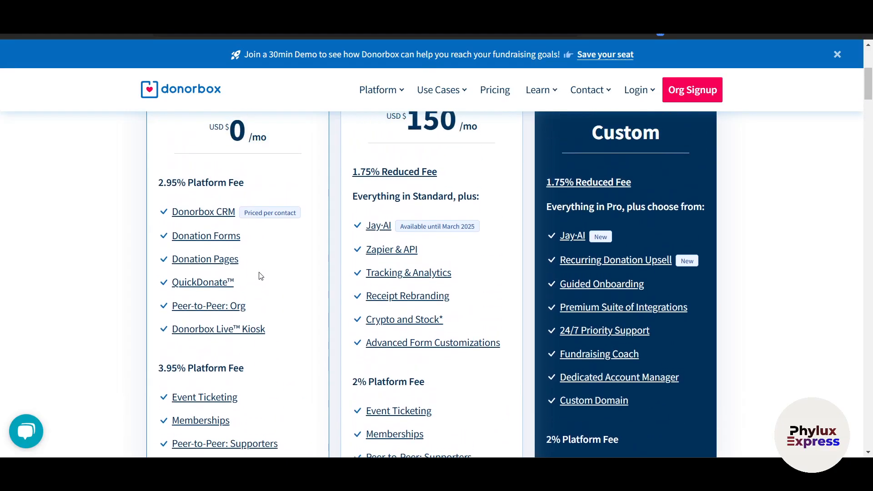
scroll(261, 277, up, 3)
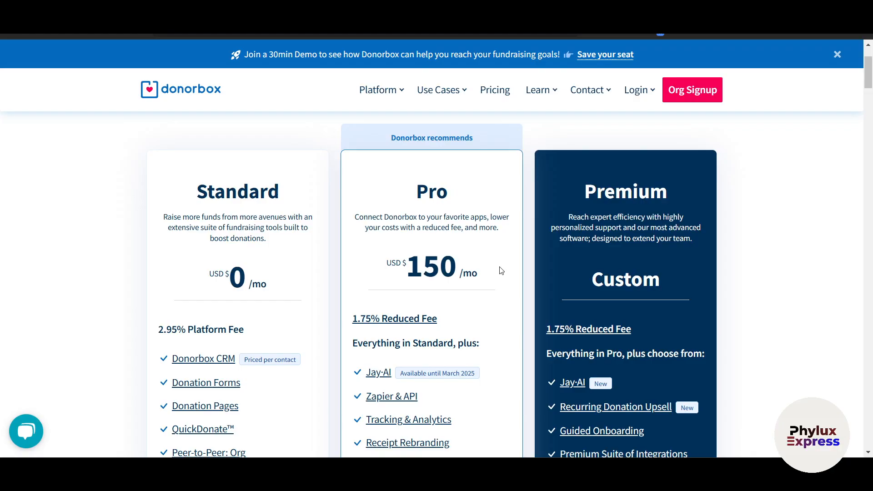
scroll(499, 269, down, 2)
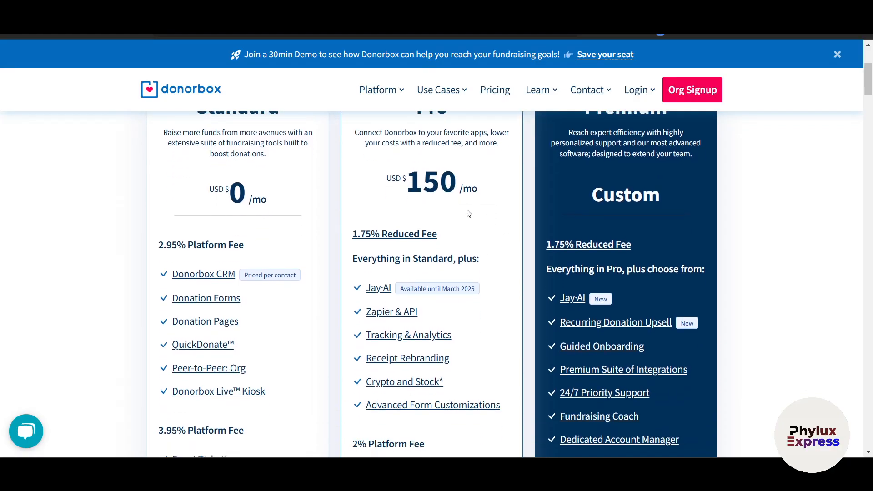
scroll(513, 284, down, 3)
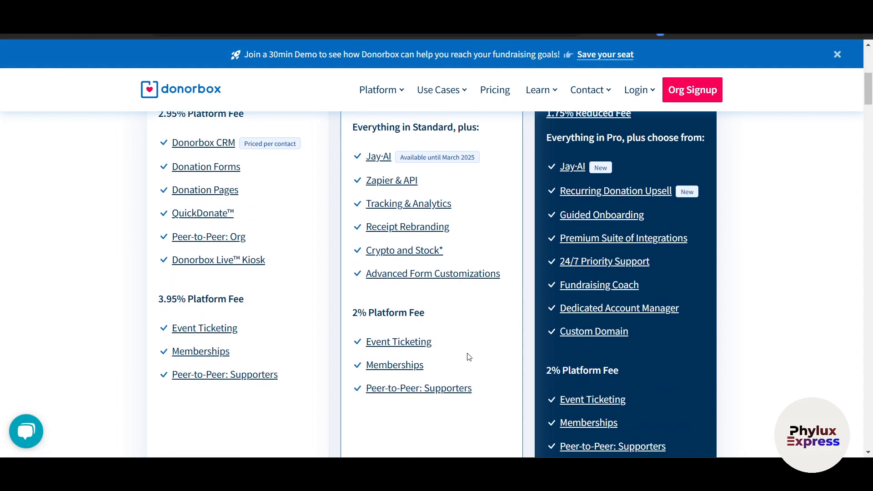
scroll(469, 339, down, 1)
scroll(469, 339, up, 5)
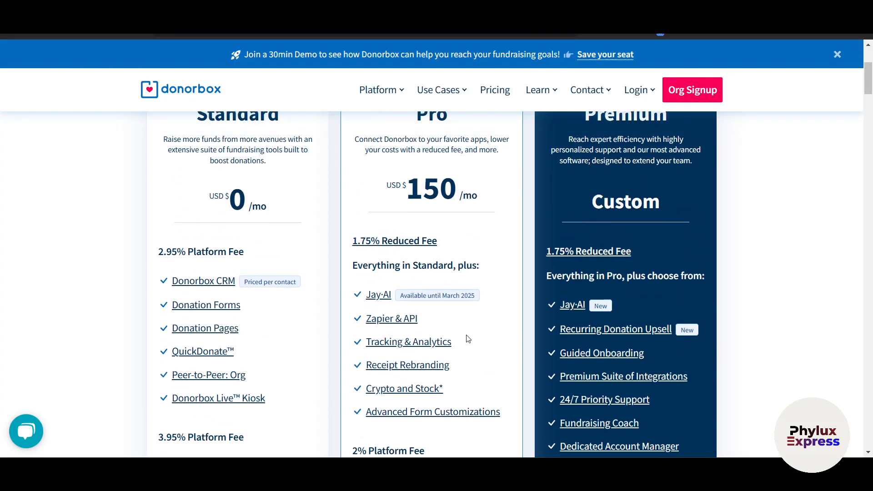
scroll(468, 338, up, 1)
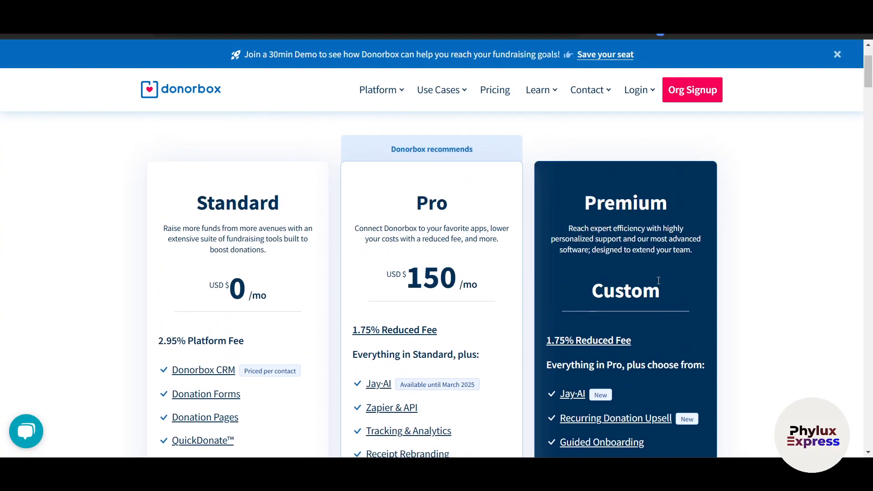
scroll(659, 281, down, 3)
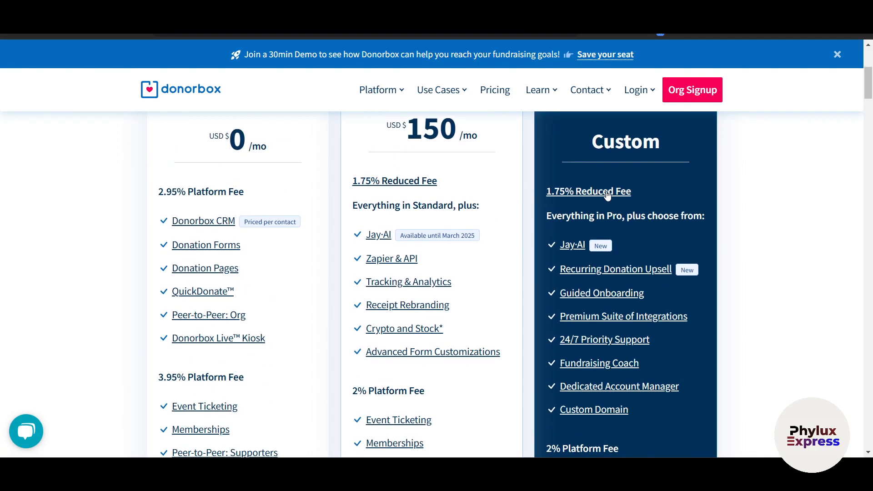
scroll(461, 196, up, 2)
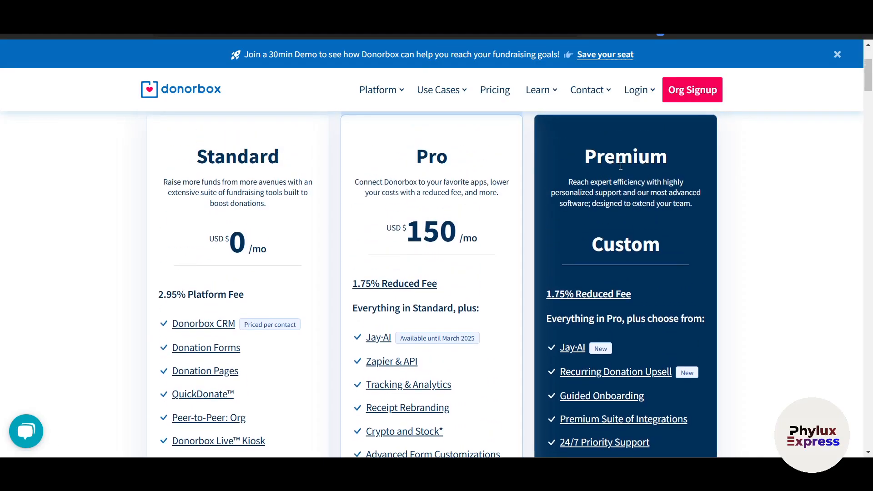
scroll(342, 232, down, 1)
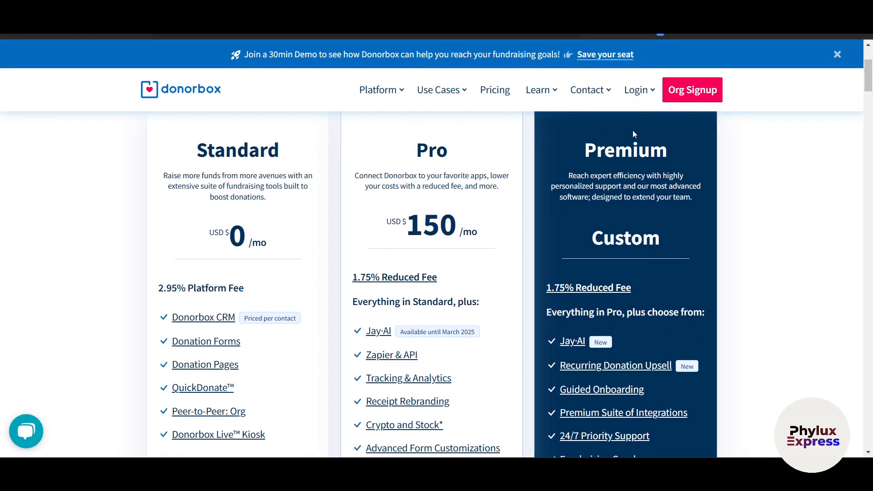
- Start an organization signup and enter 'Phylux Express' as the organization name
click(687, 99)
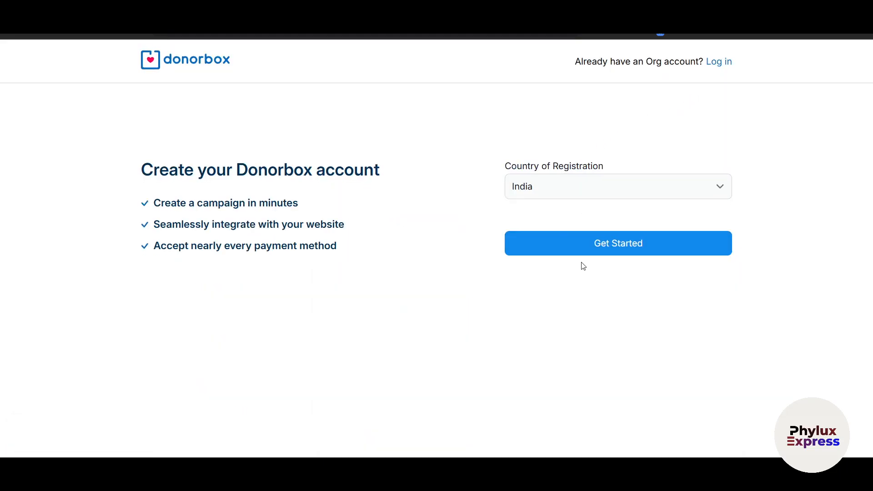
click(603, 245)
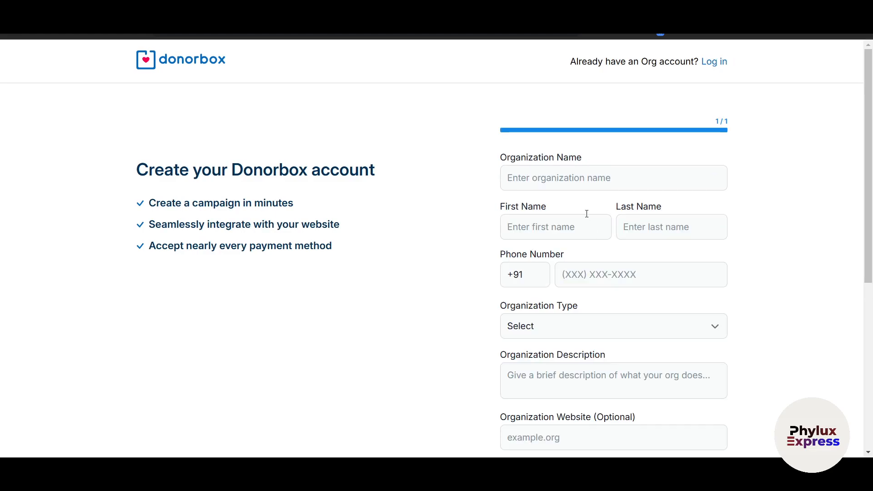
click(575, 187)
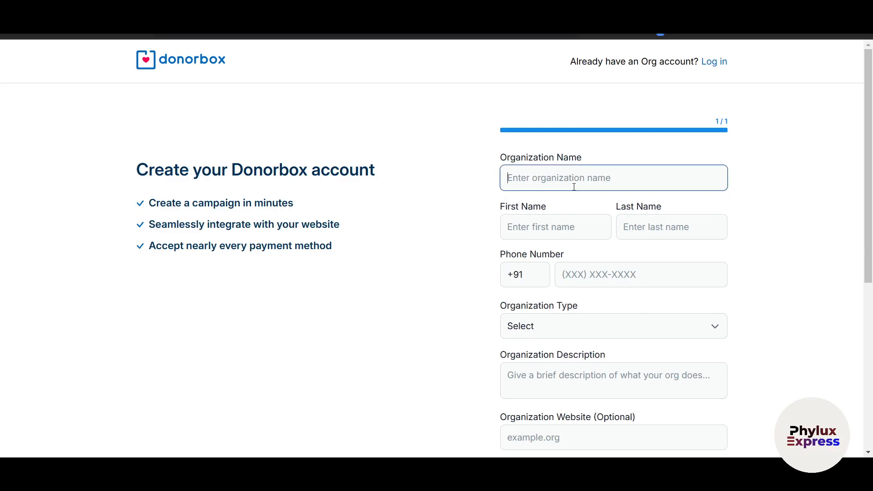
text(Phylux)
key(Tab)
click(574, 187)
text(Express)
- Enter the contact's first and last name in the signup form
click(561, 225)
key(Tab)
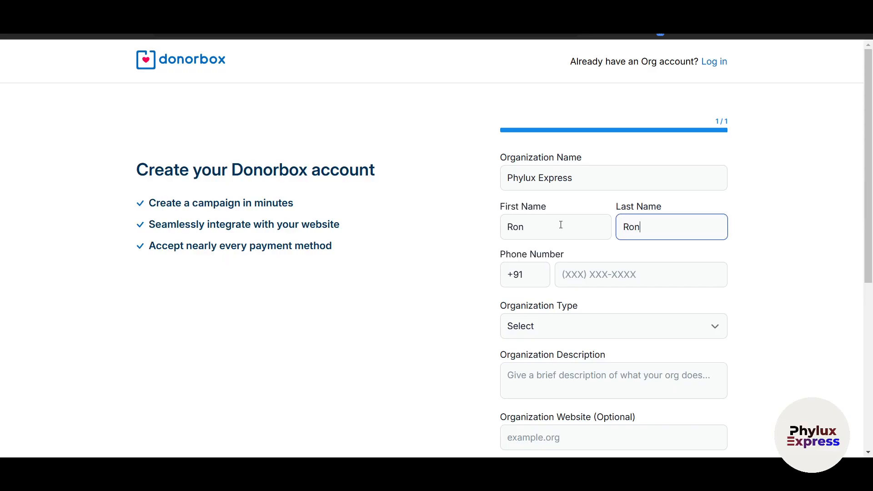
click(563, 273)
scroll(569, 269, down, 2)
click(571, 273)
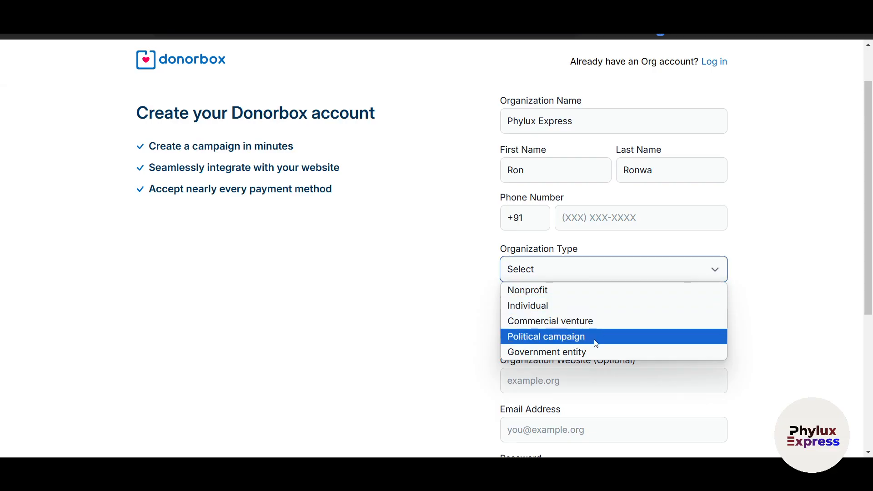
- Set the organization type to Nonprofit and fill the description, website, email and password fields
click(576, 293)
scroll(714, 335, down, 3)
click(608, 211)
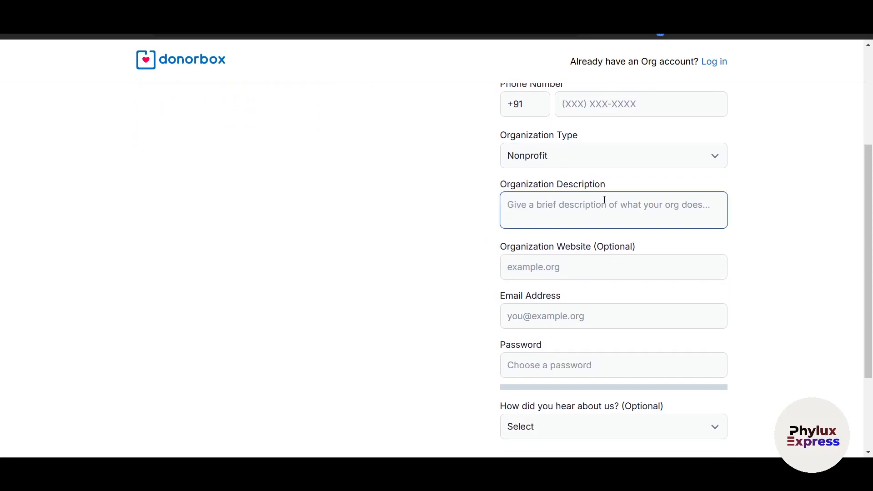
click(586, 269)
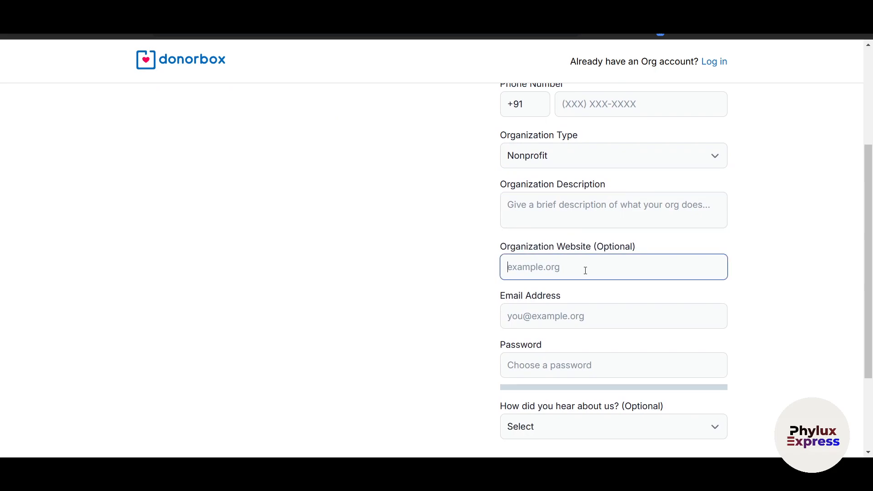
scroll(754, 296, down, 2)
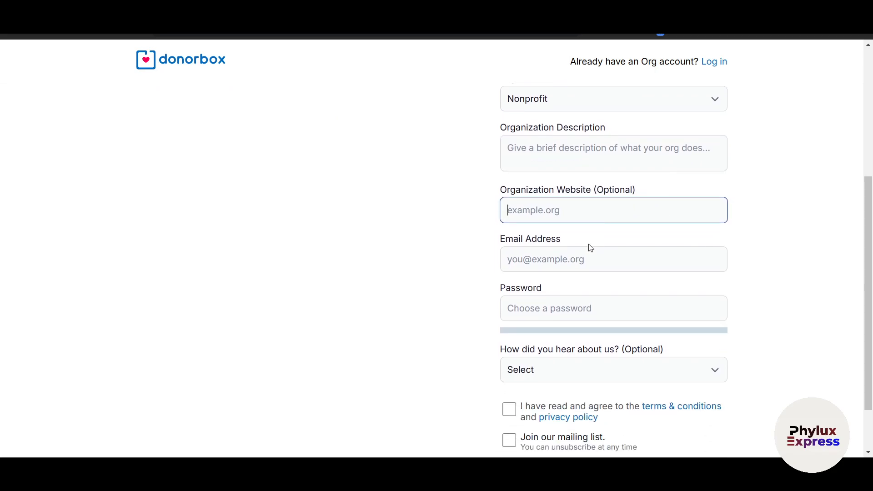
click(582, 260)
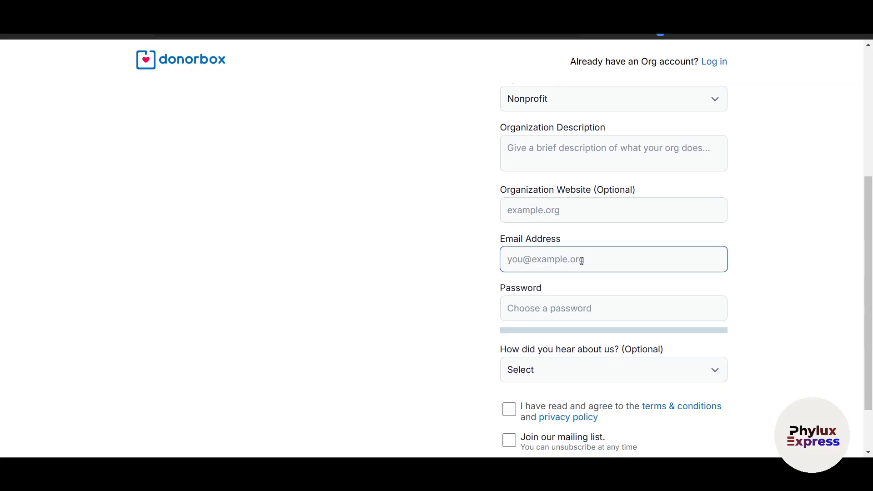
scroll(590, 308, down, 2)
click(582, 250)
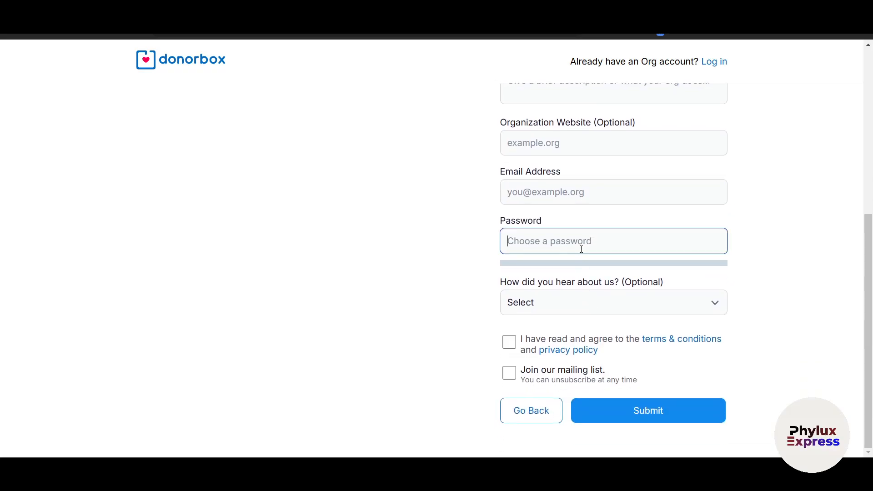
click(578, 300)
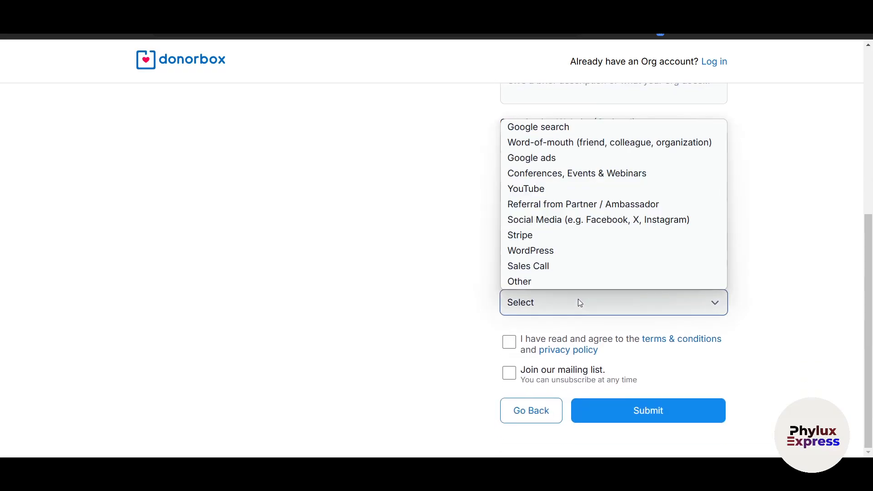
click(793, 317)
- Accept the terms and conditions, join the mailing list, and submit the signup
drag(622, 282, 688, 280)
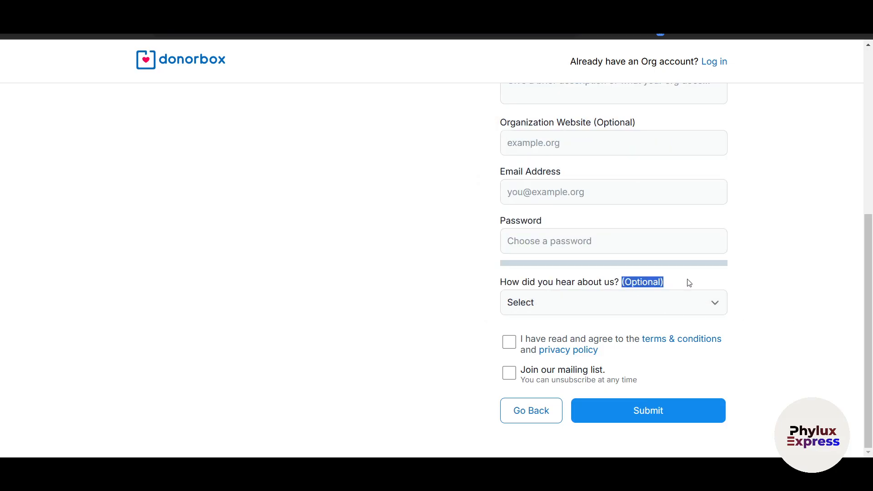
scroll(783, 304, up, 3)
drag(603, 237, 670, 245)
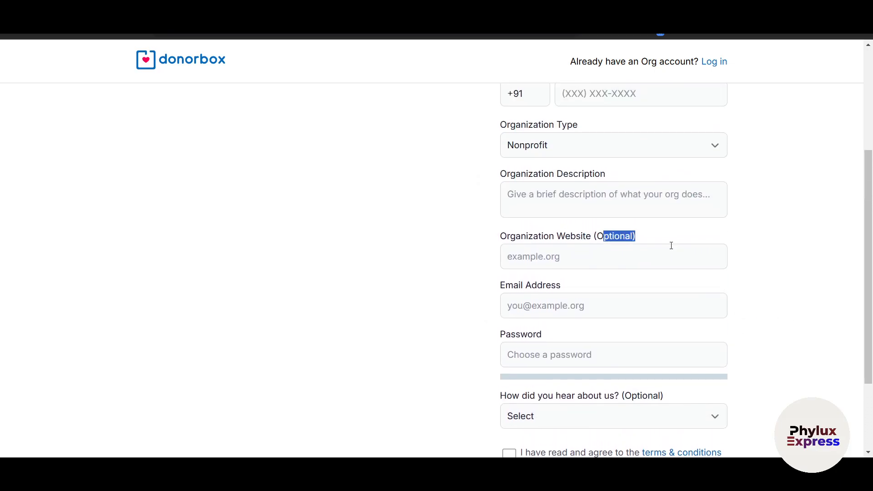
scroll(666, 273, down, 3)
click(505, 348)
drag(542, 371, 577, 371)
click(466, 373)
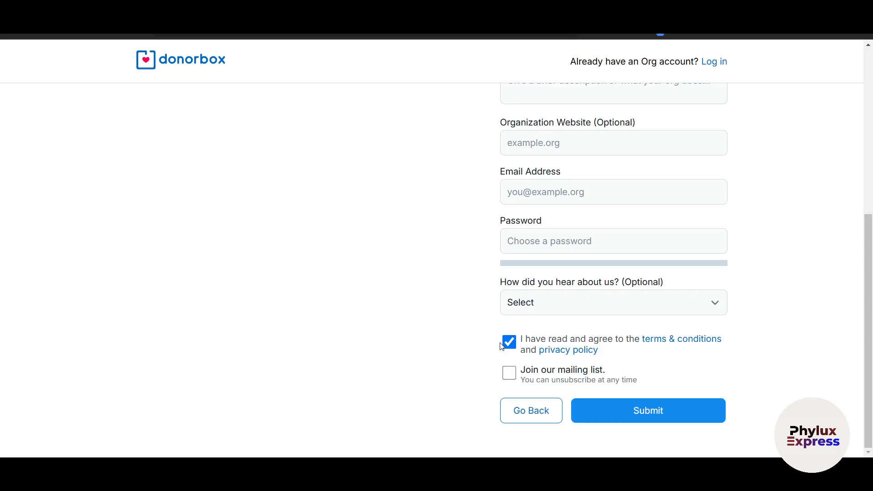
click(510, 377)
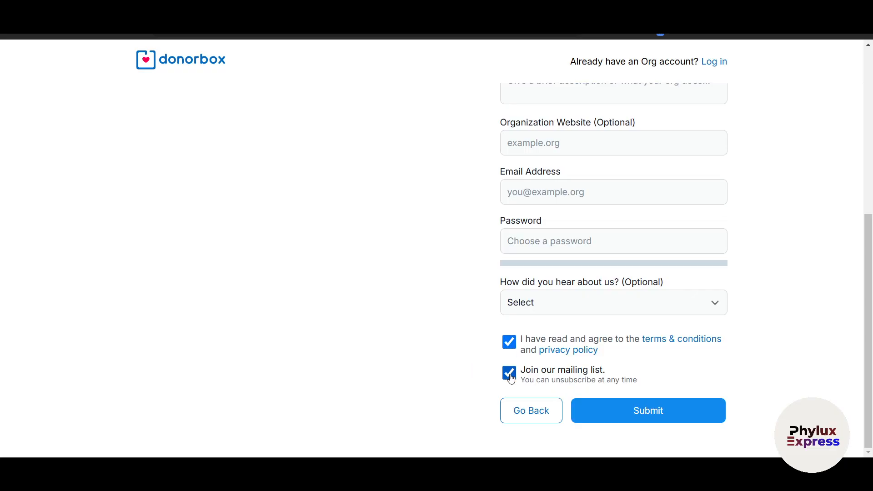
click(712, 408)
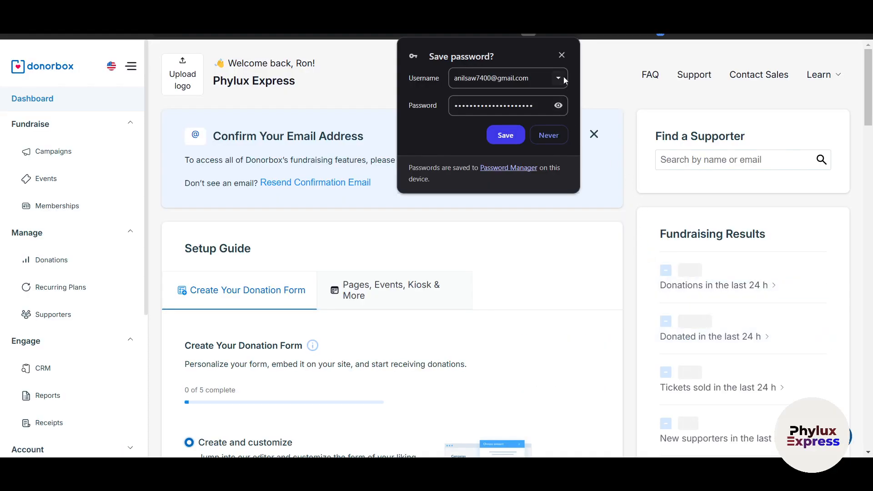
- Decline the browser's offer to save the password and scroll through the new dashboard
click(554, 137)
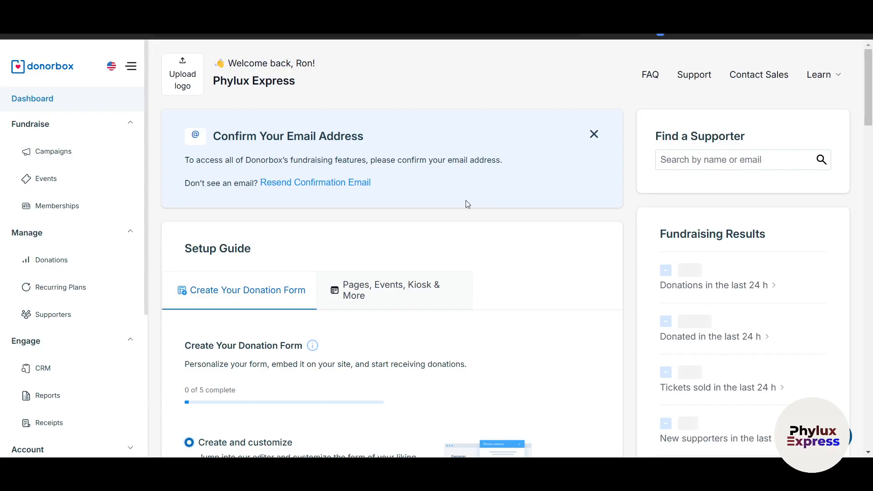
scroll(61, 255, down, 2)
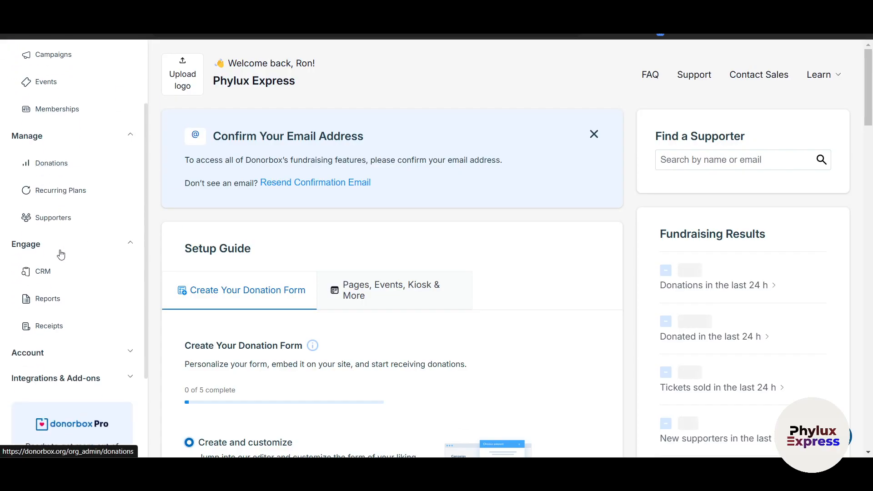
scroll(61, 255, up, 2)
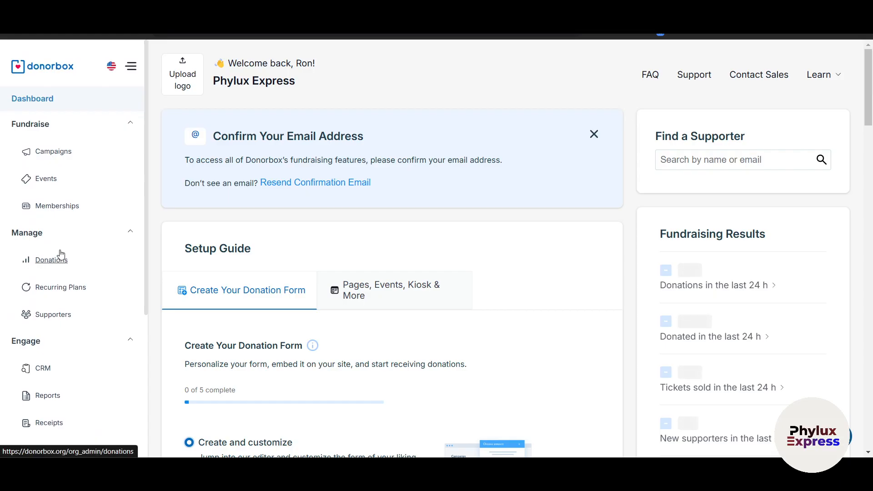
scroll(61, 254, down, 3)
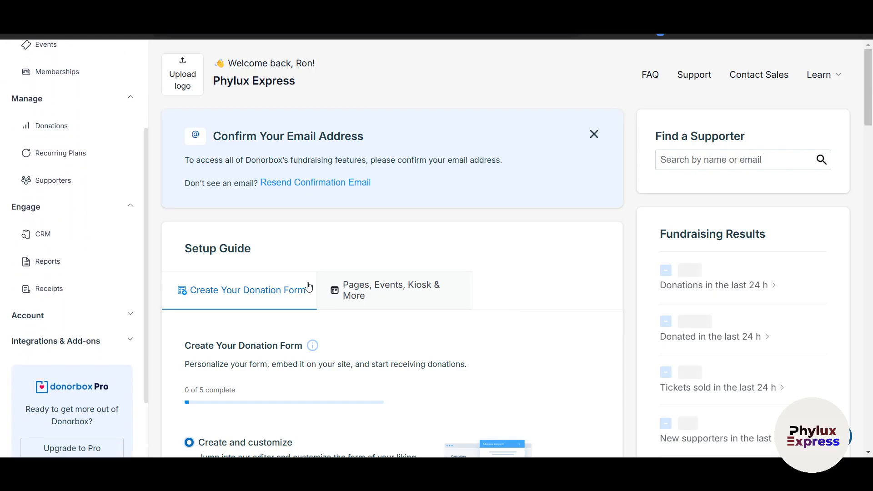
scroll(307, 287, down, 4)
scroll(378, 284, up, 4)
scroll(408, 285, down, 2)
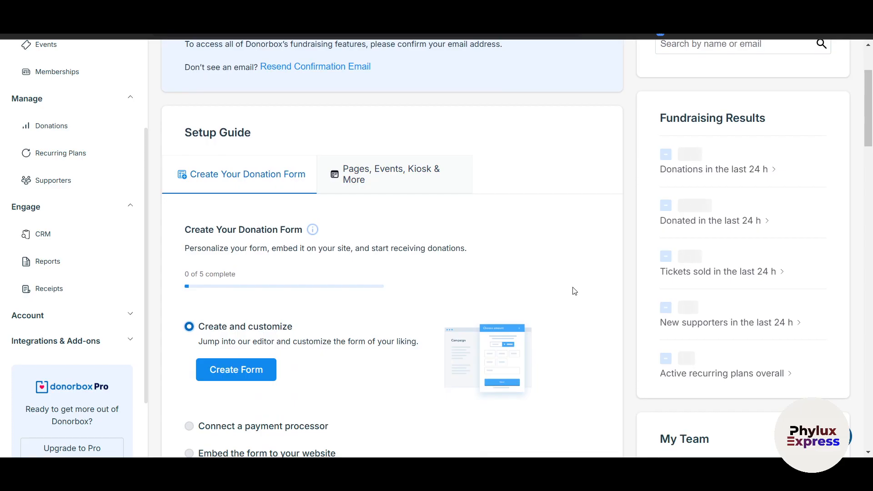
scroll(574, 291, down, 3)
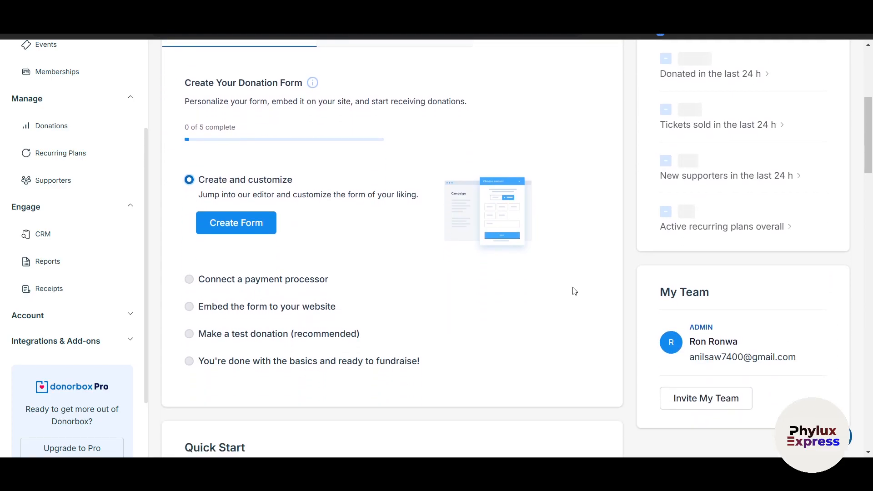
scroll(574, 291, down, 3)
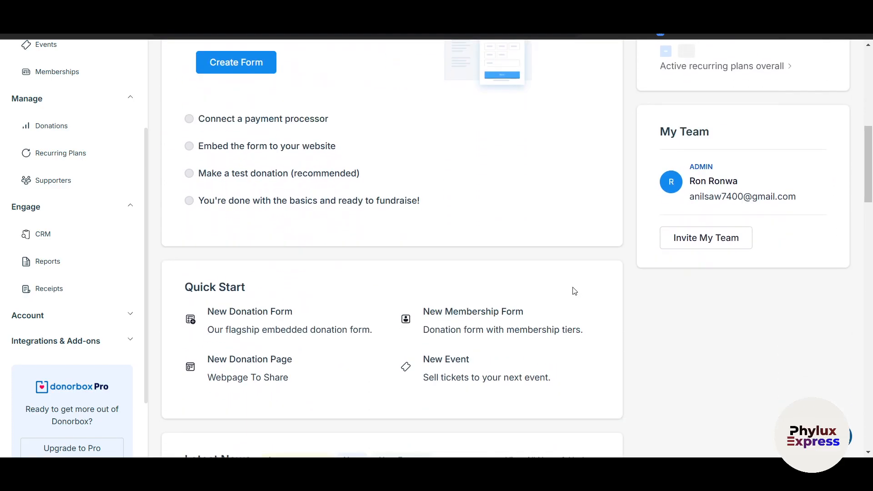
scroll(575, 291, up, 6)
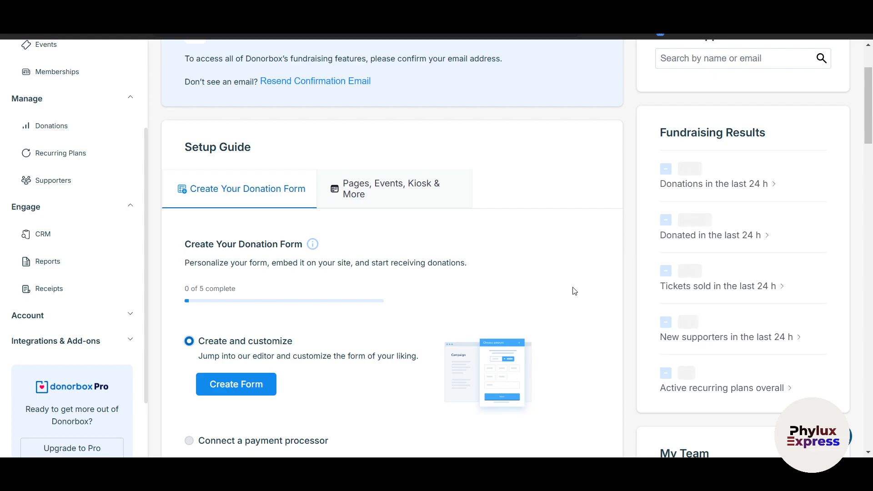
- Review the dashboard's Setup Guide and start a new donation form with Create Form
scroll(574, 291, up, 2)
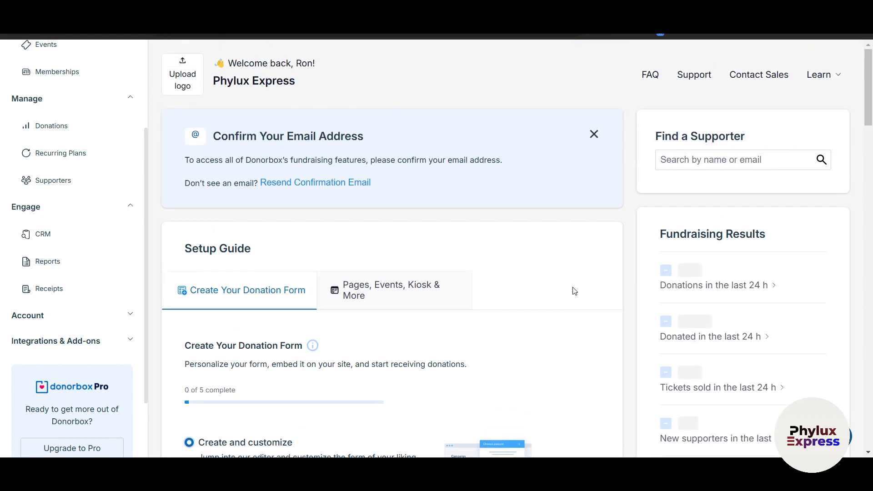
scroll(575, 292, down, 4)
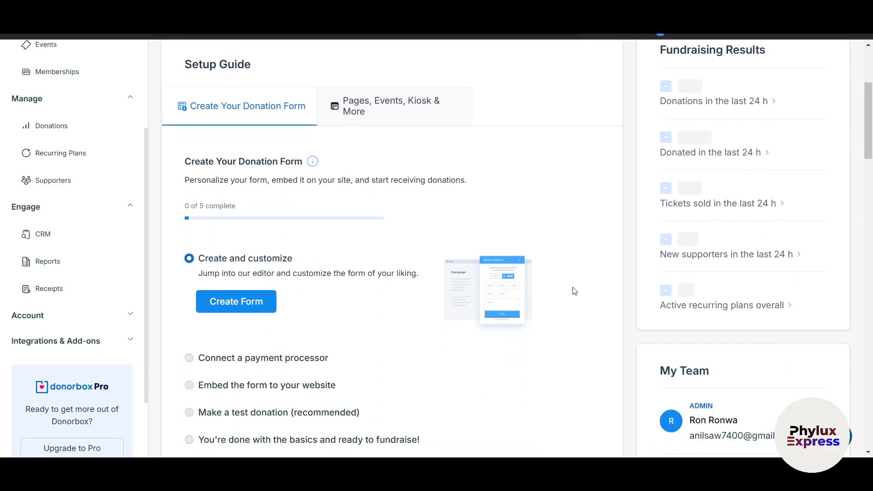
scroll(574, 291, down, 1)
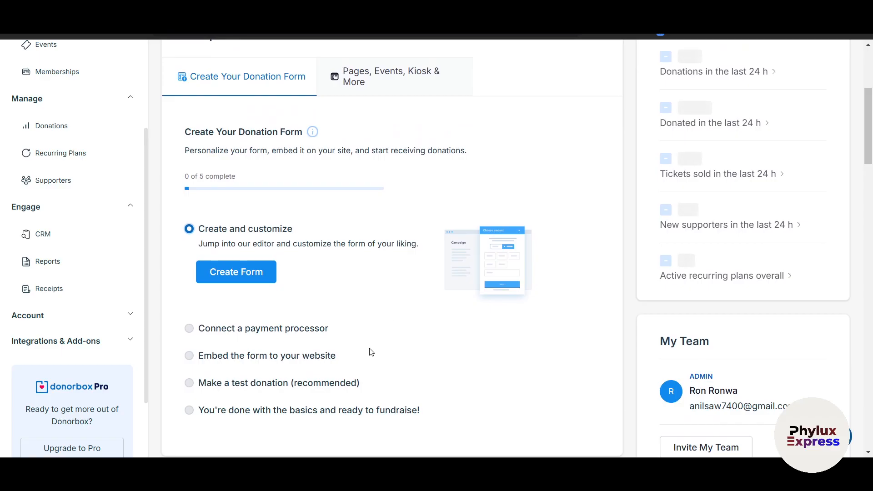
scroll(371, 352, down, 1)
scroll(371, 352, up, 2)
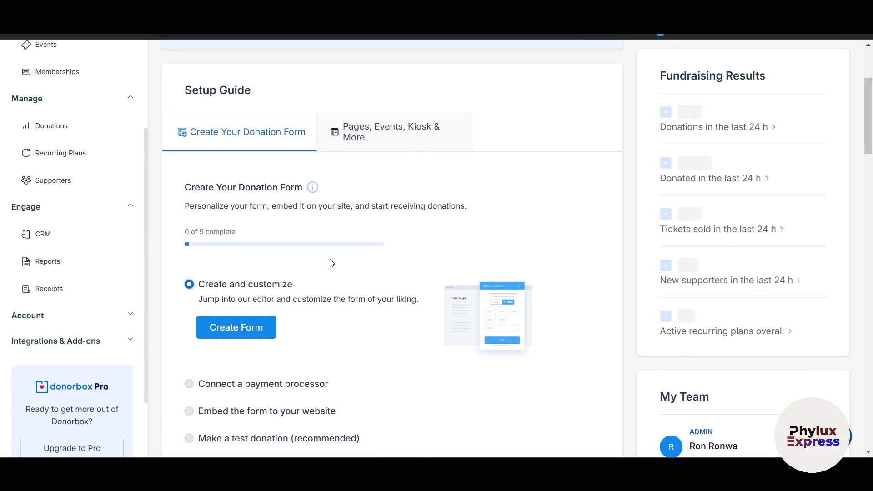
scroll(332, 263, down, 2)
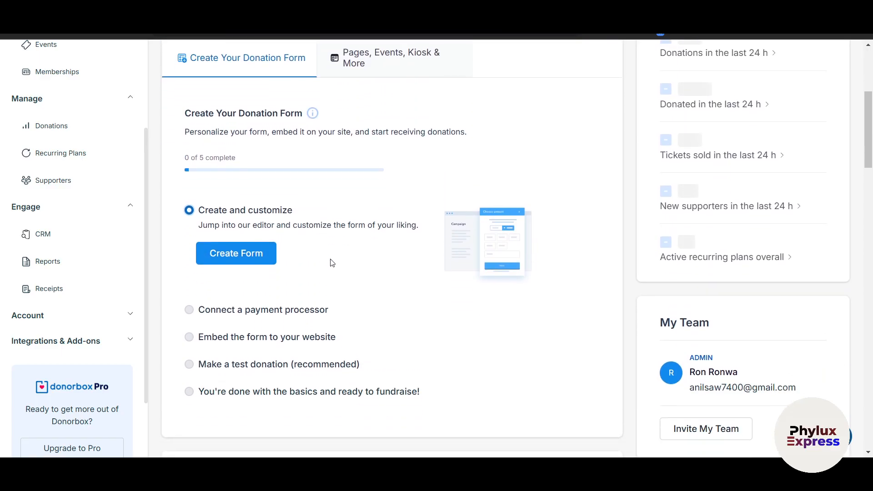
scroll(332, 263, up, 2)
scroll(212, 149, up, 4)
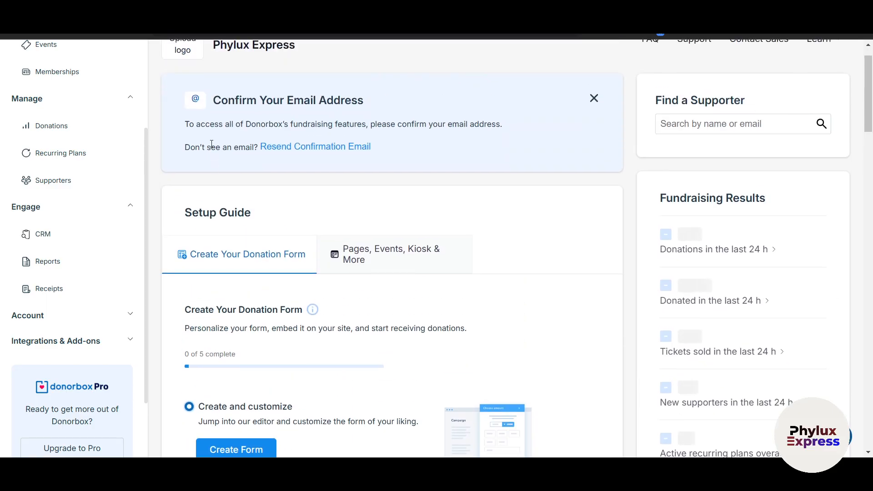
scroll(258, 260, down, 6)
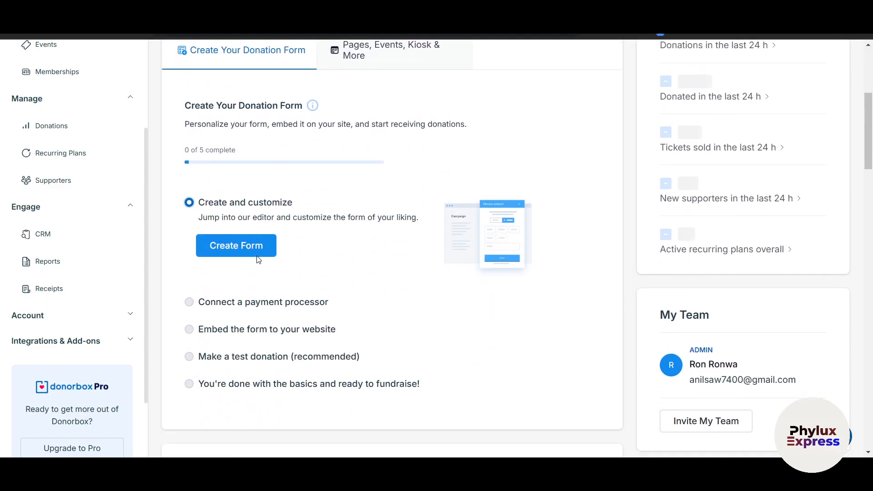
click(245, 250)
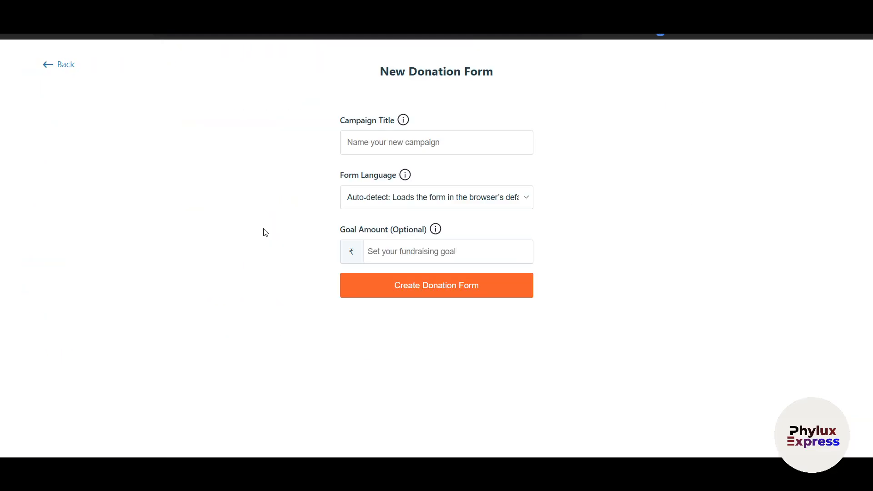
- Create the 'Donation for Earth' form in English with a 10000 goal amount
click(366, 147)
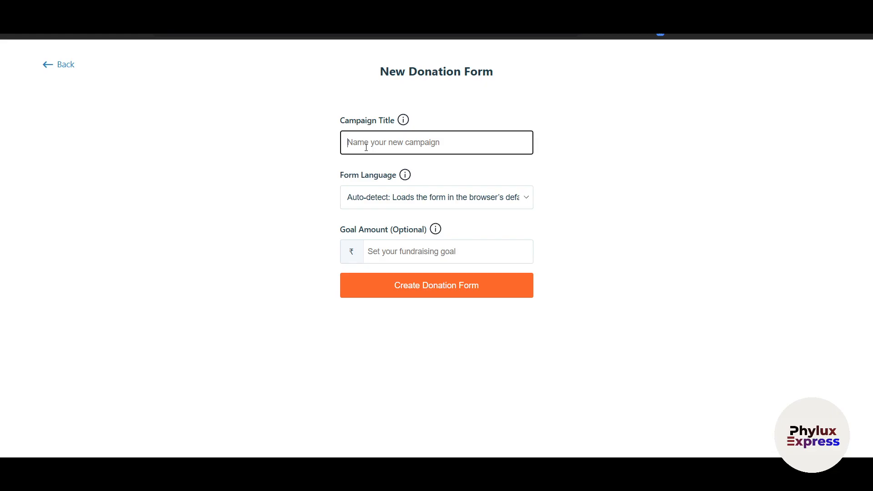
text(D)
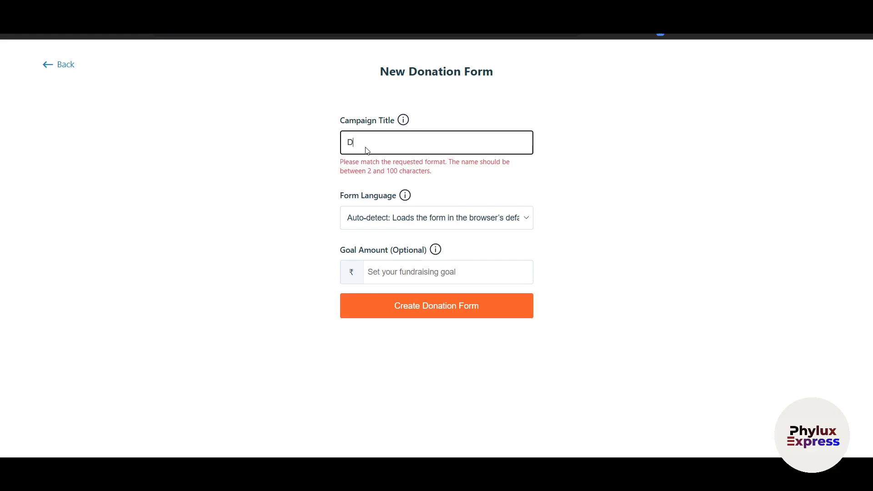
text(onation for Earth)
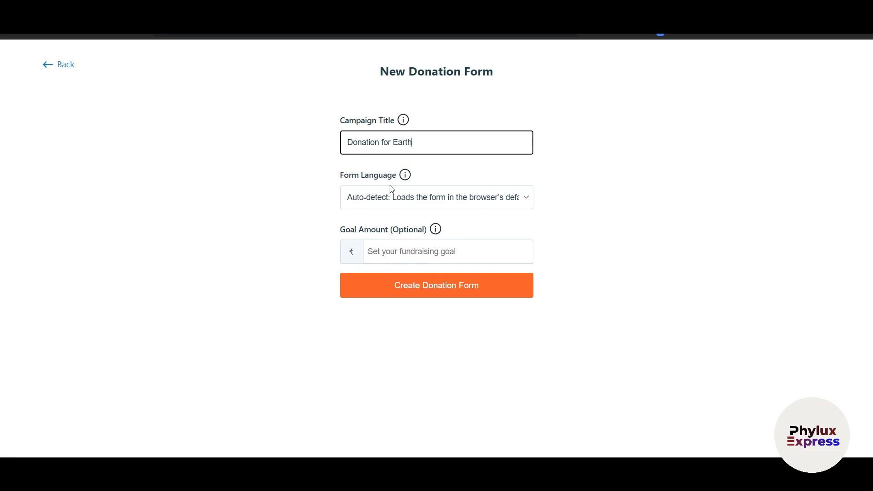
click(410, 203)
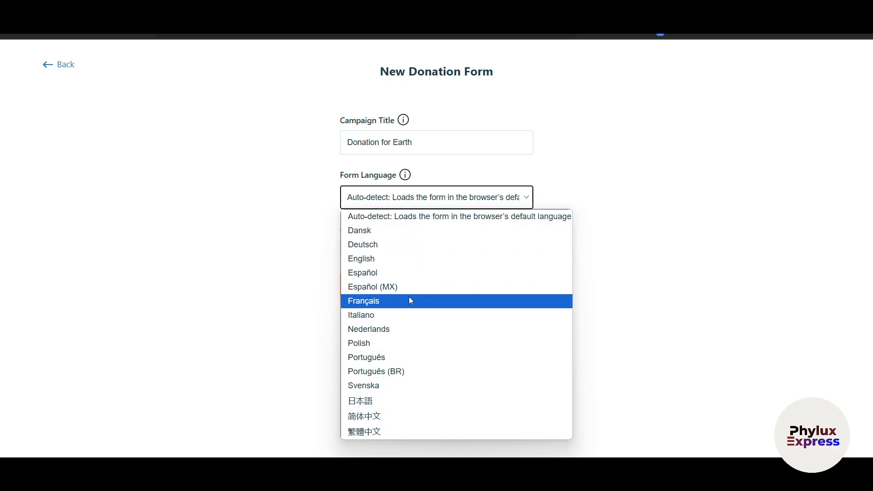
click(395, 260)
click(414, 254)
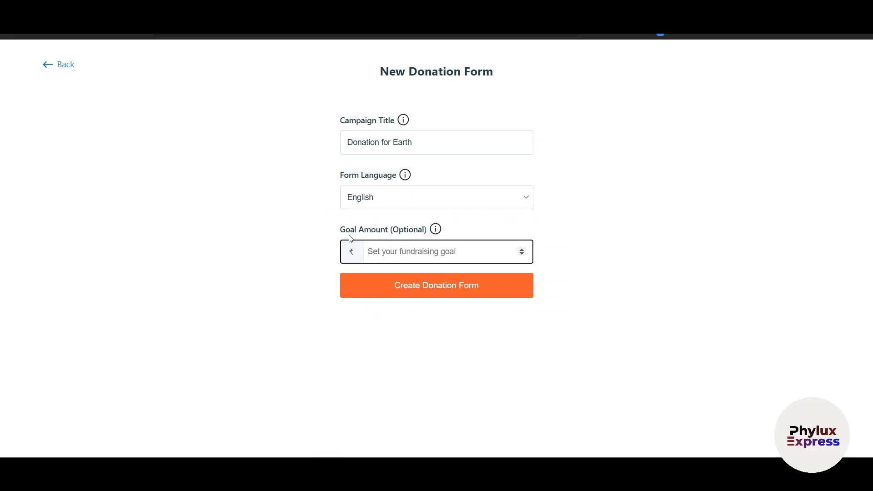
text(10000)
click(421, 296)
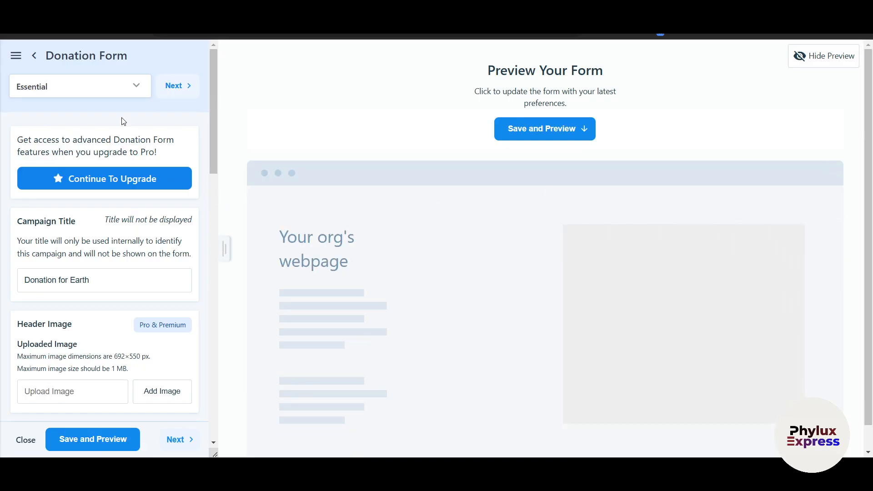
scroll(113, 91, down, 1)
click(114, 90)
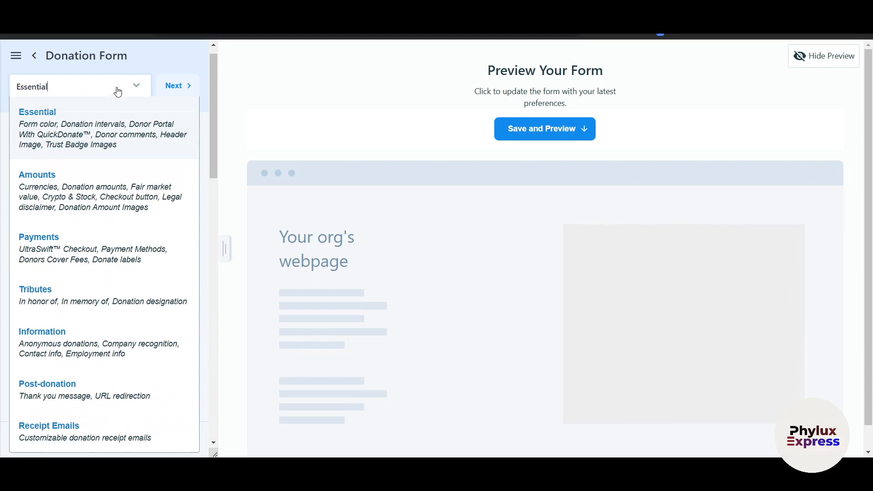
click(172, 123)
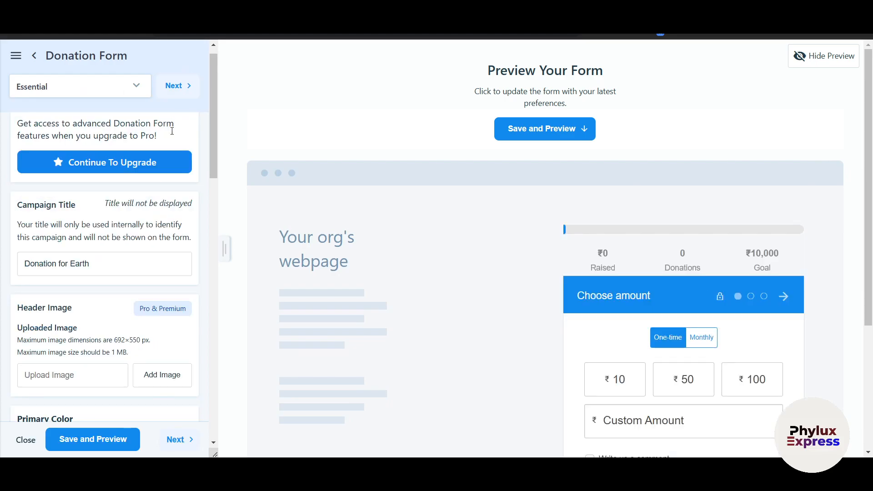
scroll(554, 330, down, 3)
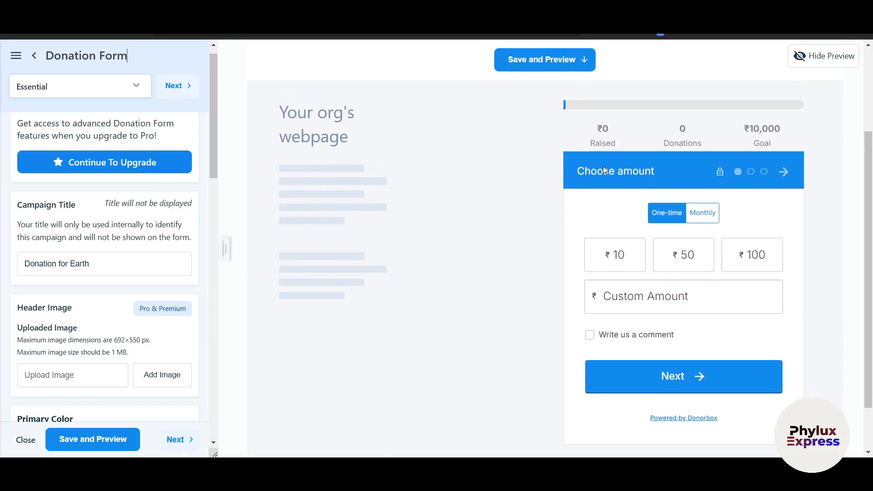
scroll(576, 140, up, 1)
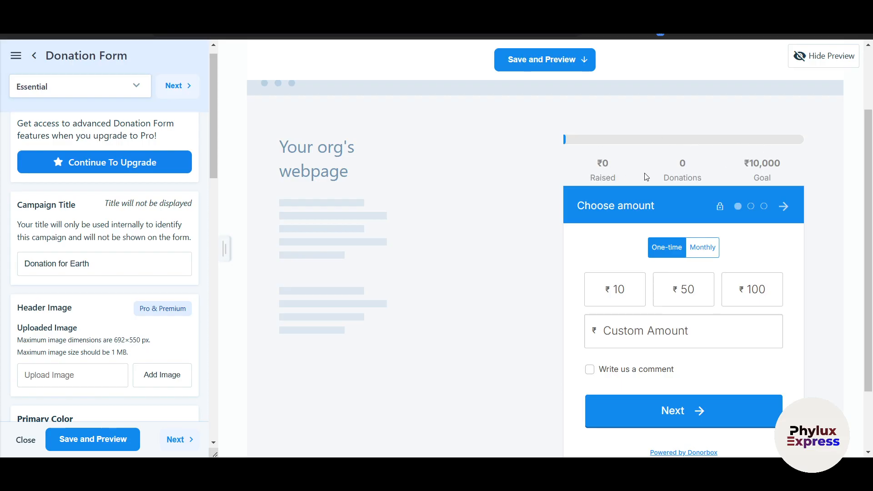
scroll(380, 251, down, 2)
scroll(104, 205, down, 2)
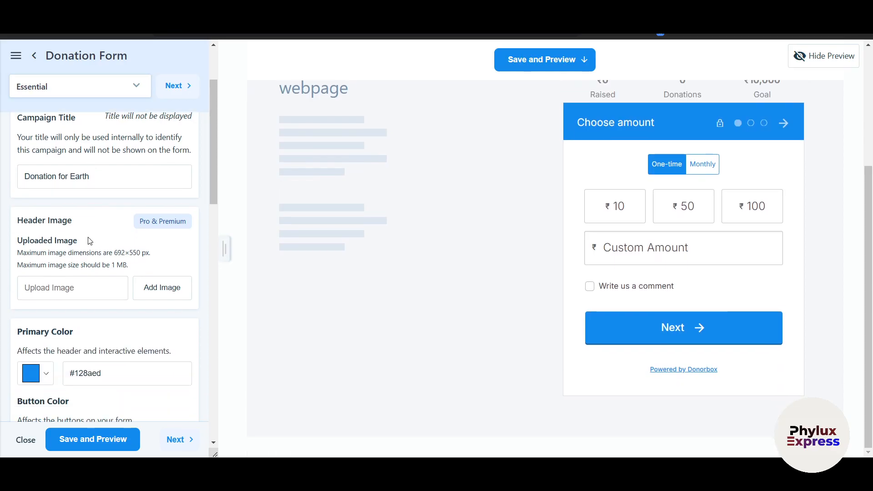
click(97, 89)
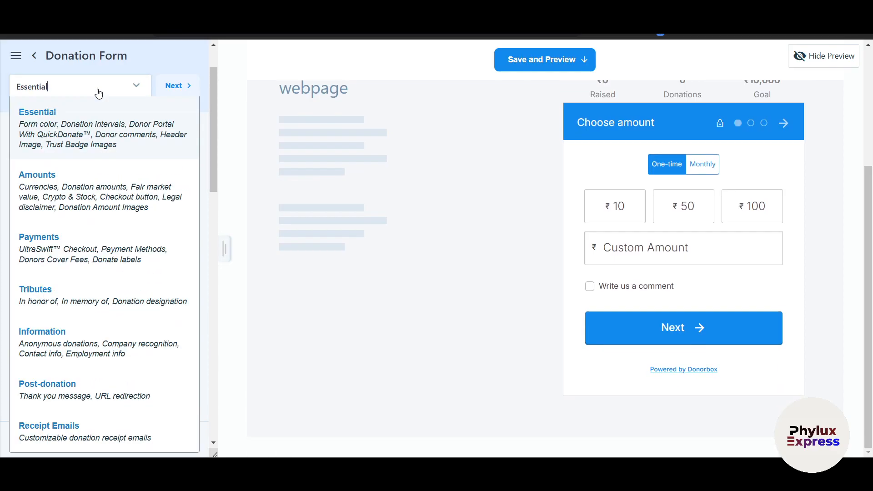
scroll(88, 252, down, 2)
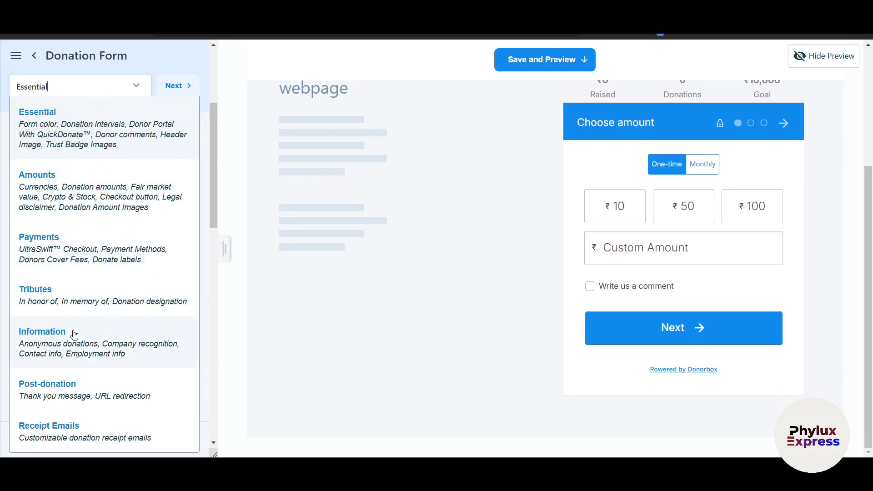
click(104, 252)
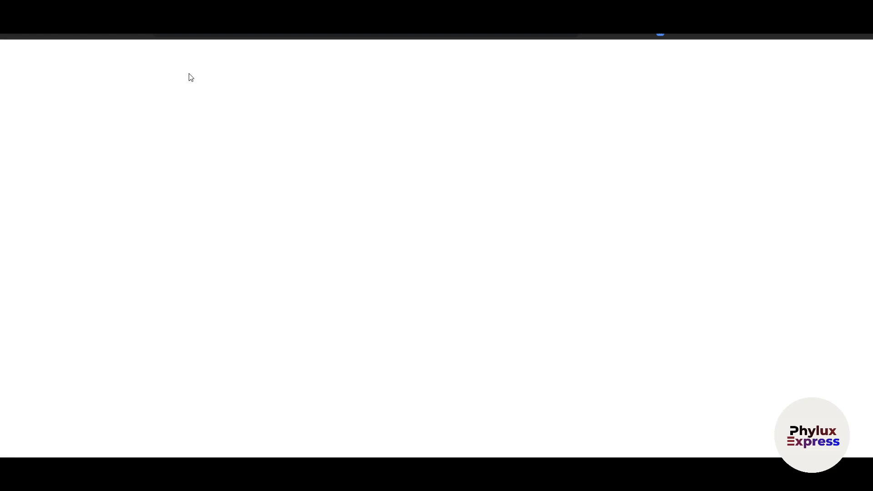
scroll(140, 241, down, 2)
scroll(140, 243, up, 2)
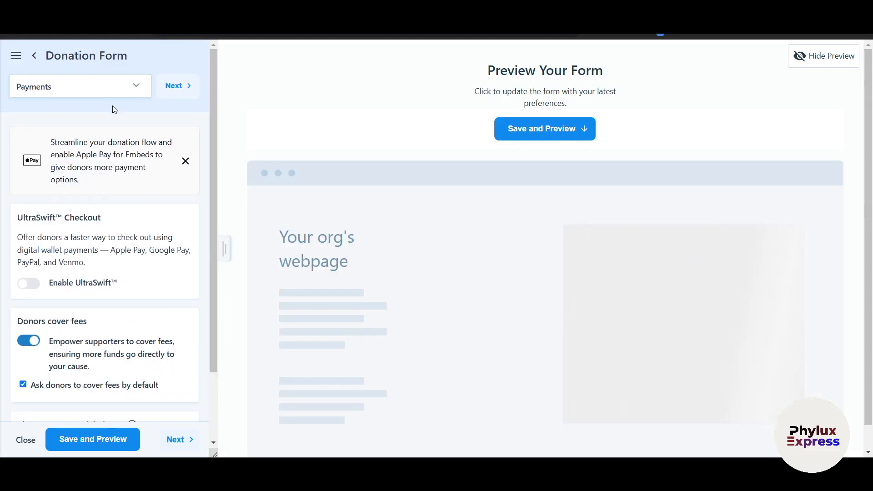
click(112, 94)
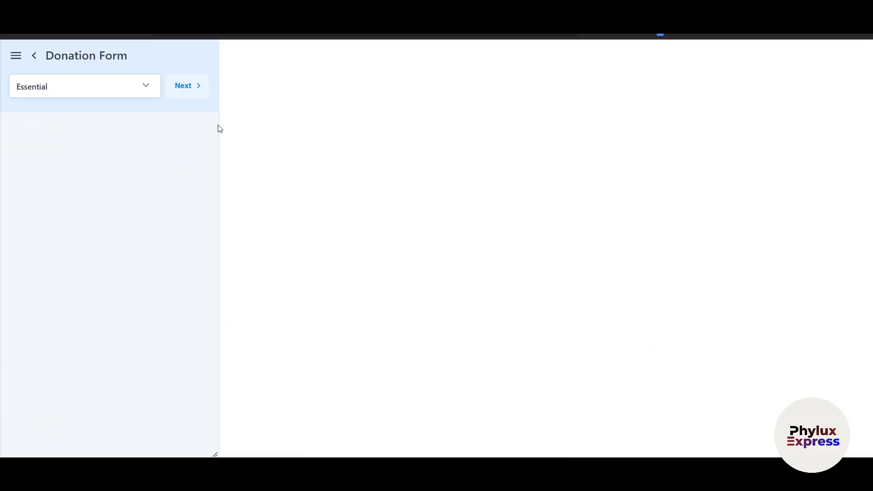
scroll(114, 269, down, 1)
scroll(114, 270, down, 3)
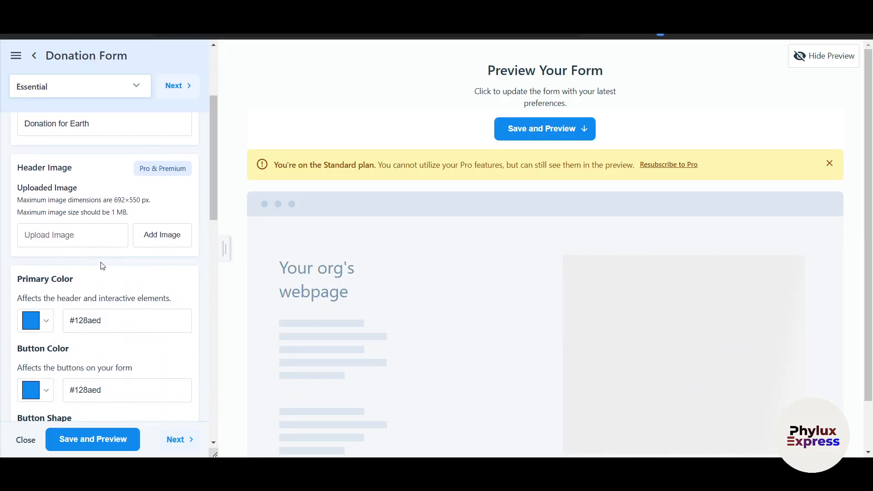
- Set the primary colour to green (#2ecc71) and the button colour to magenta (#df18a7)
click(84, 236)
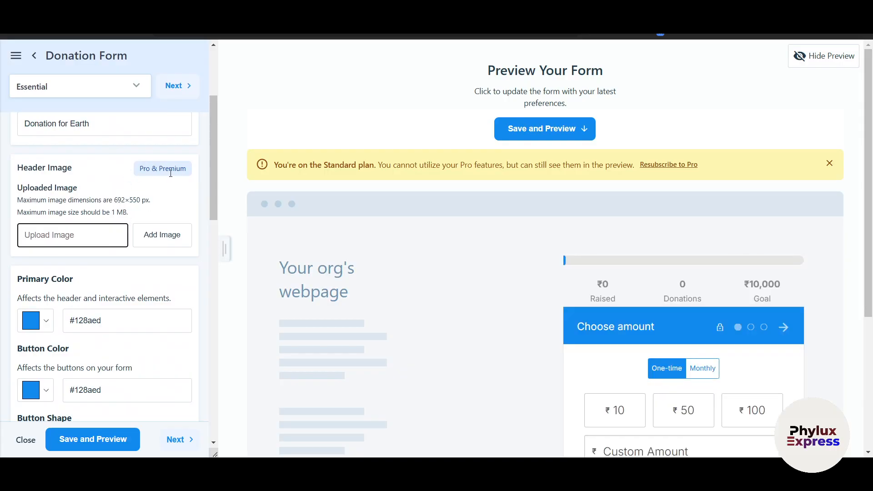
scroll(158, 228, down, 1)
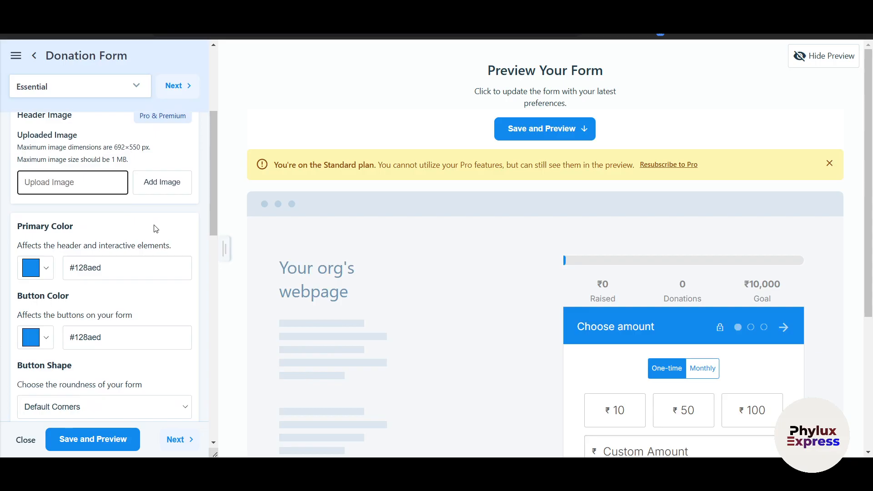
scroll(154, 223, down, 1)
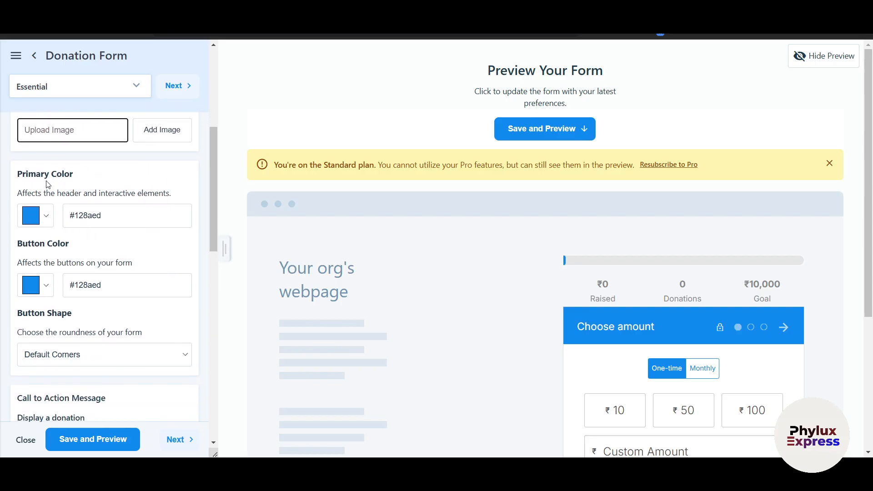
scroll(463, 347, down, 1)
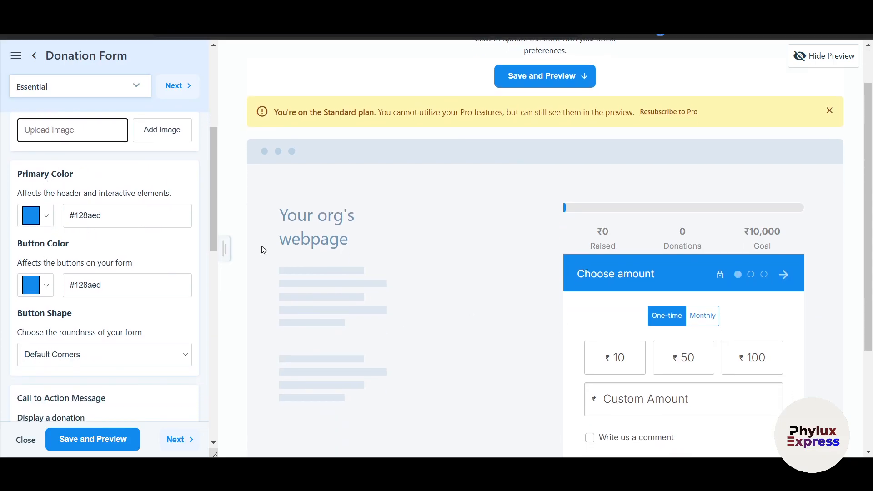
click(44, 218)
click(43, 239)
click(131, 243)
scroll(133, 246, down, 1)
click(36, 268)
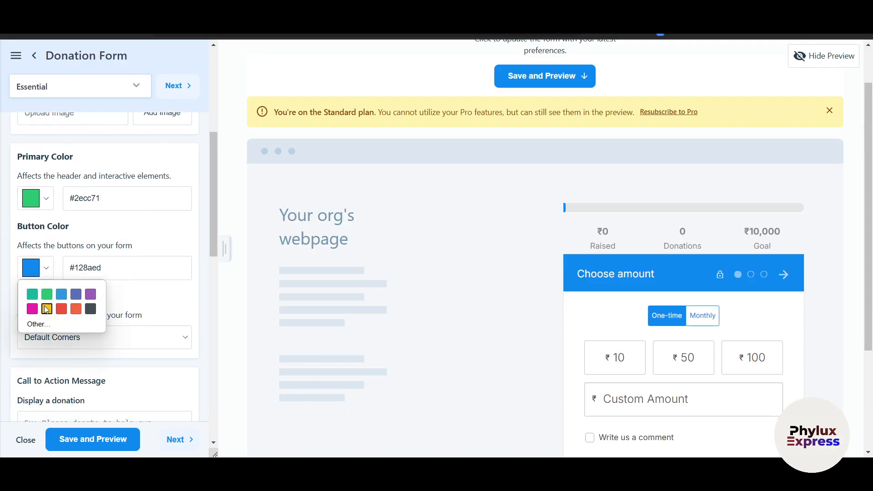
click(32, 308)
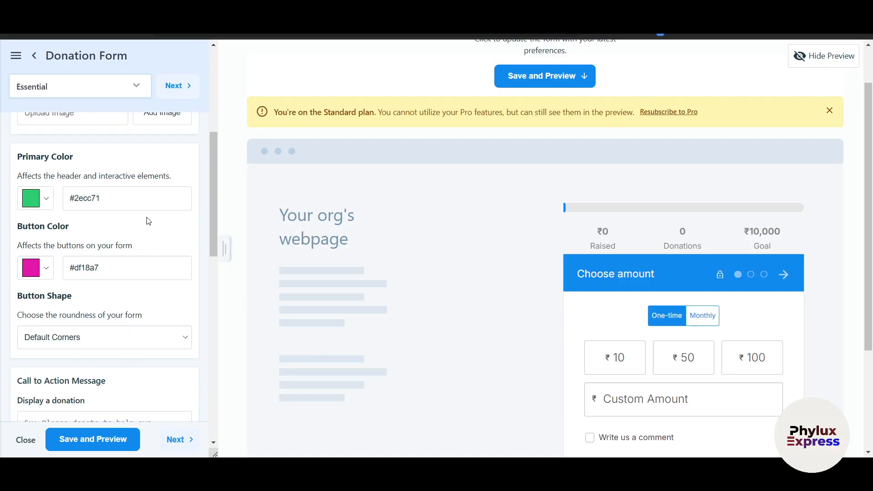
- Give the buttons Round Corners and start typing the 'pls help us' call-to-action message
scroll(146, 221, down, 3)
scroll(106, 248, down, 1)
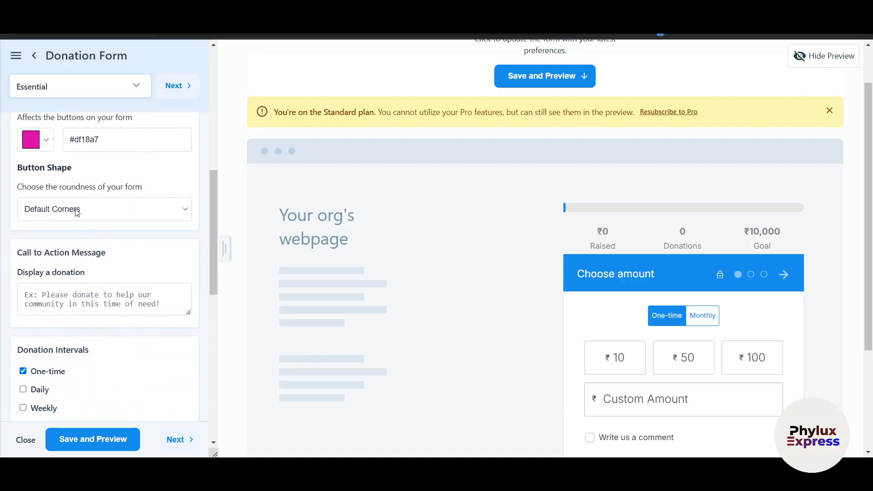
click(105, 210)
scroll(103, 214, up, 3)
scroll(99, 310, down, 1)
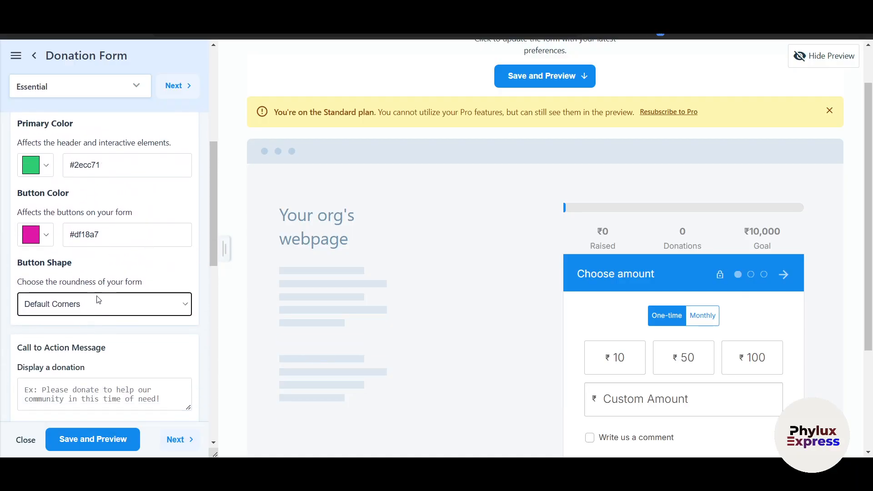
click(99, 301)
click(80, 337)
scroll(77, 347, down, 3)
click(113, 236)
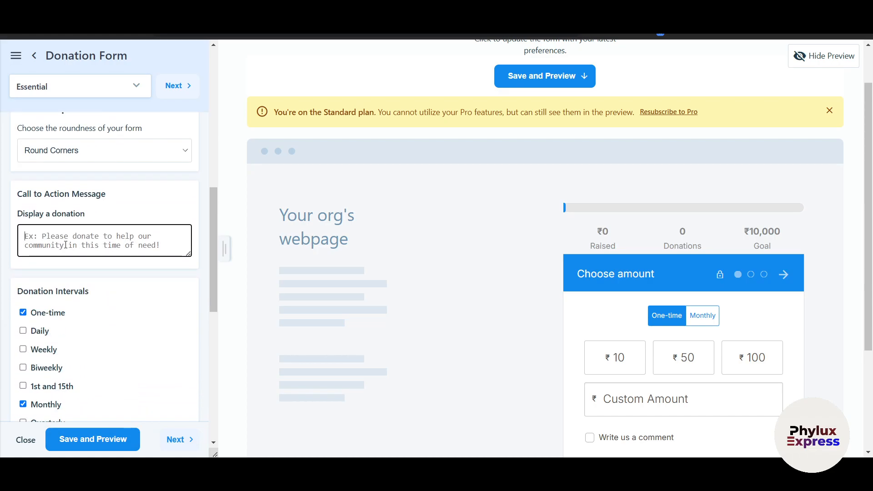
text(pls help us)
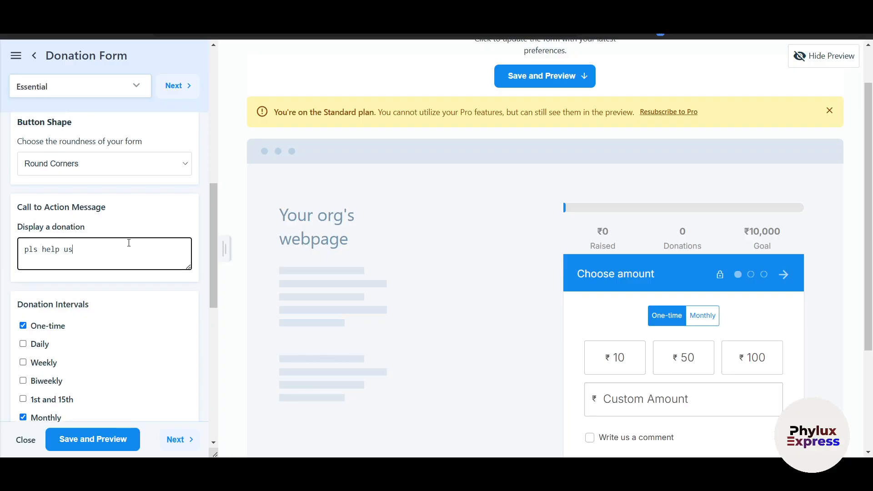
- Add Daily and Weekly to the offered donation intervals
scroll(118, 246, down, 2)
drag(45, 194, 97, 201)
scroll(95, 201, up, 10)
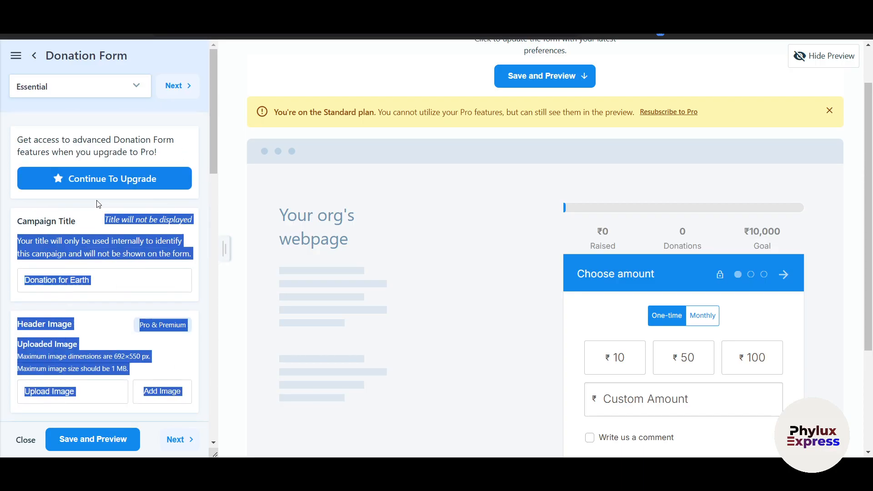
click(86, 223)
scroll(82, 227, down, 10)
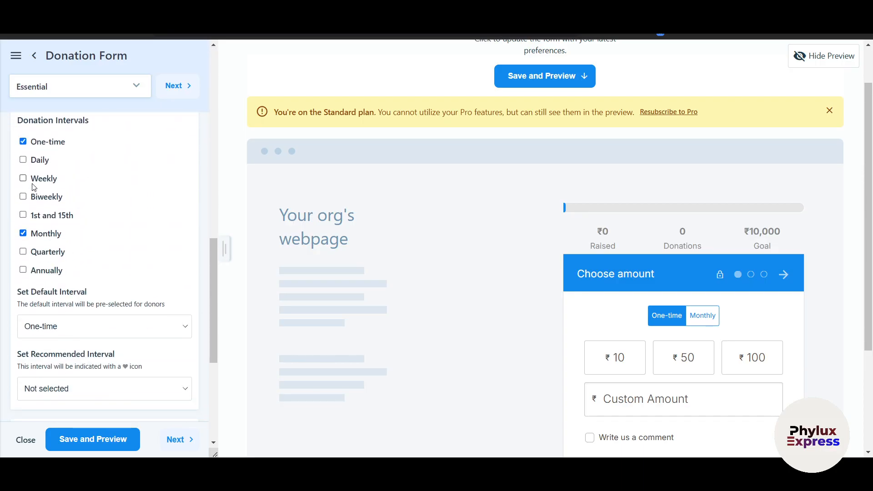
click(23, 160)
click(23, 178)
scroll(84, 254, down, 2)
- Make Daily the default and recommended interval, then Save and Preview
click(87, 238)
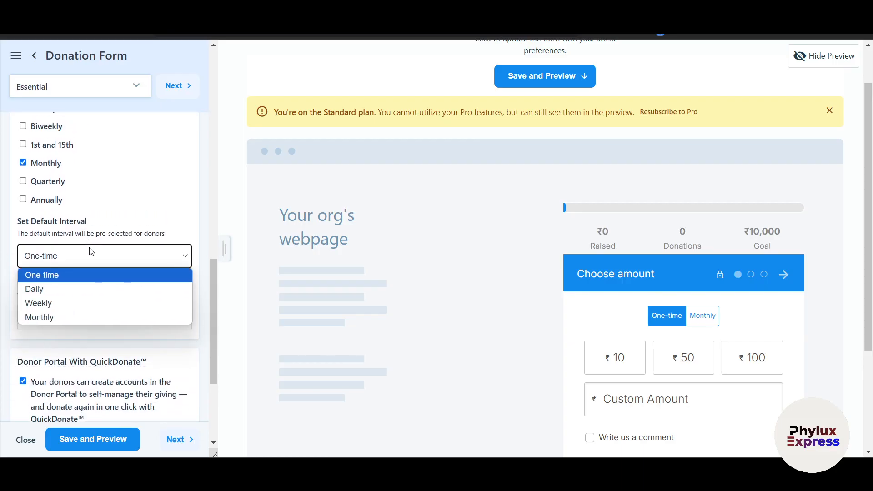
click(76, 286)
scroll(82, 273, down, 2)
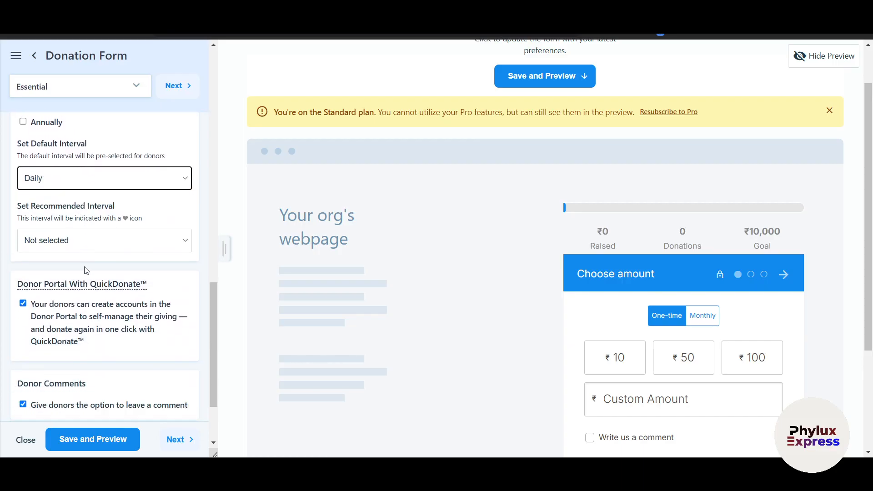
click(101, 232)
click(54, 370)
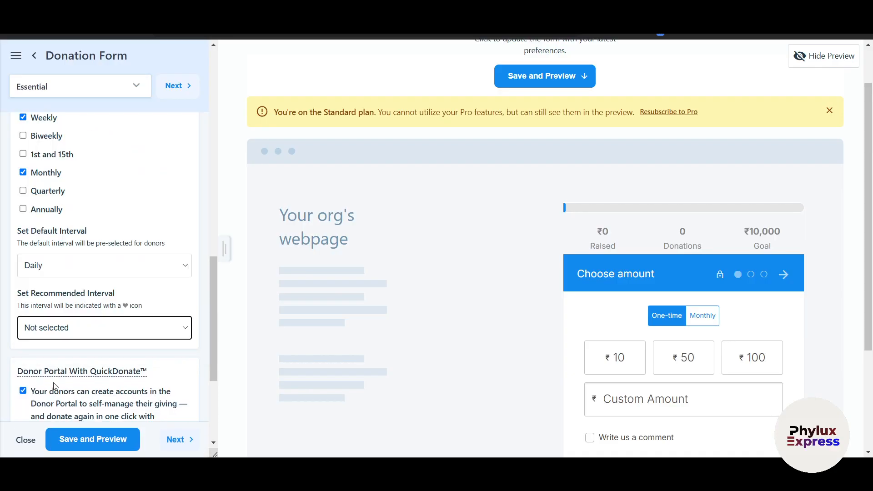
click(86, 314)
click(59, 363)
scroll(109, 282, down, 4)
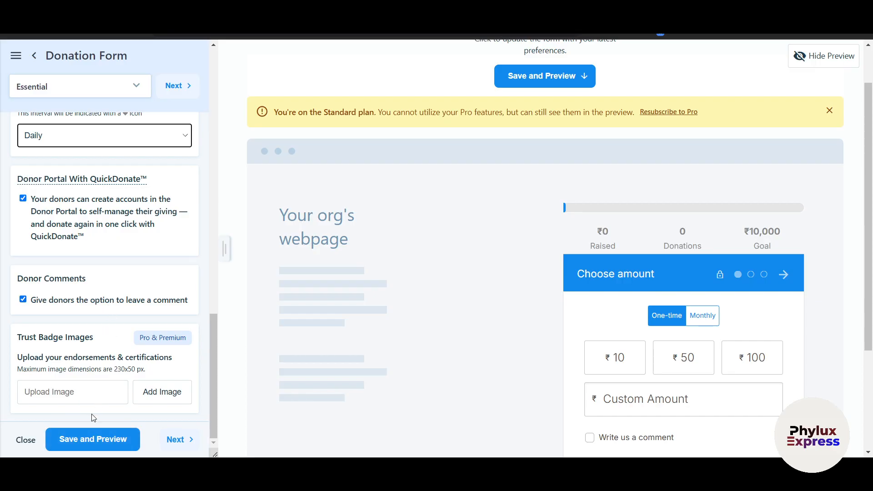
click(91, 440)
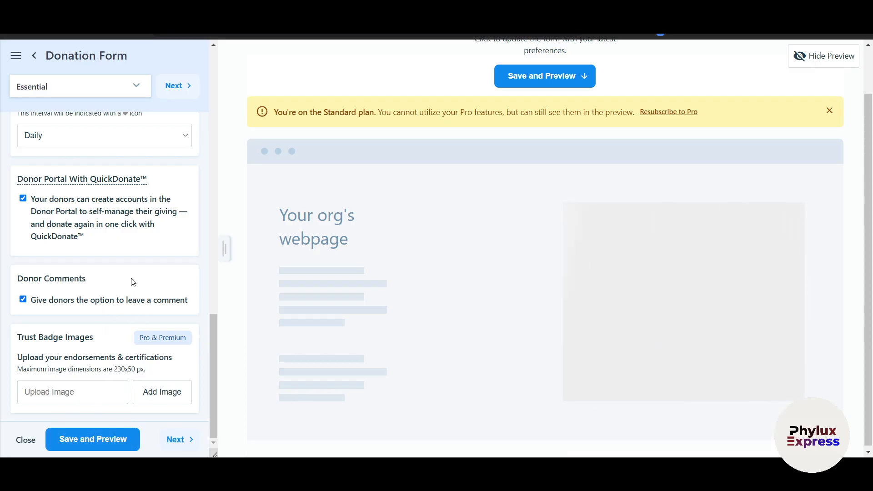
- Review the Amounts settings: INR currency with default amounts 10, 50 and 100
scroll(134, 281, up, 10)
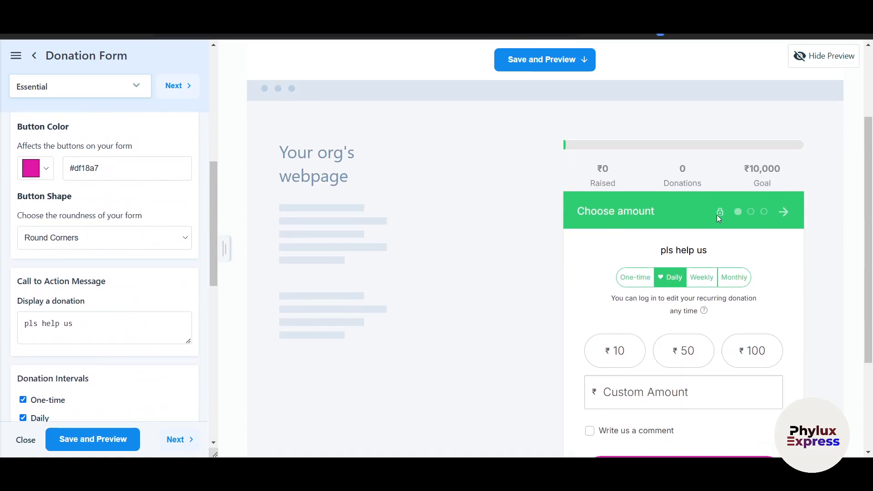
scroll(717, 215, down, 3)
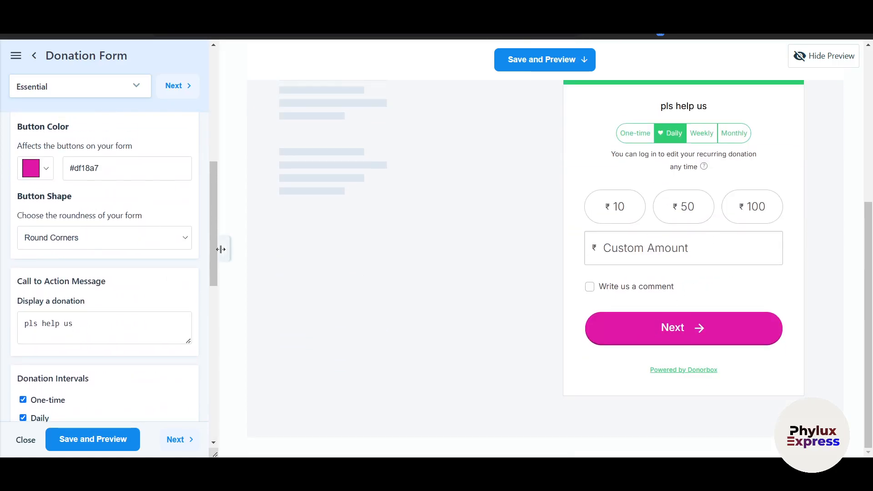
scroll(137, 182, up, 3)
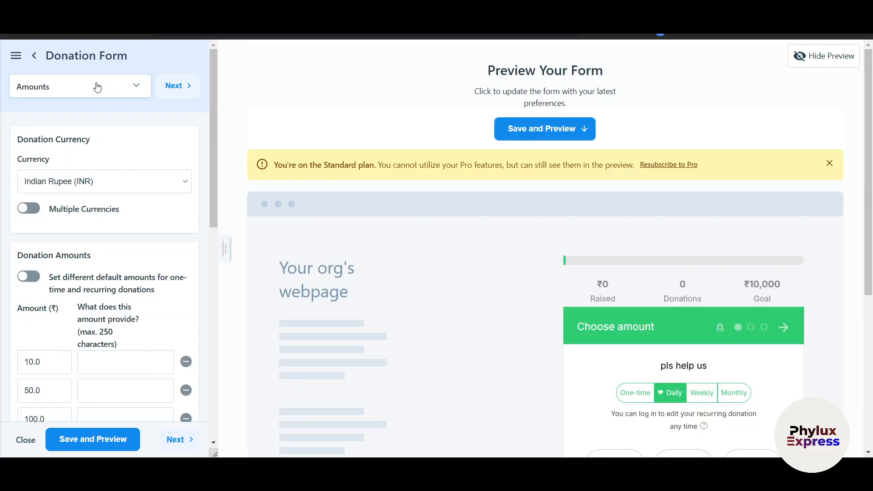
- Switch the form currency to US Dollars (USD), leaving Multiple Currencies off
click(108, 185)
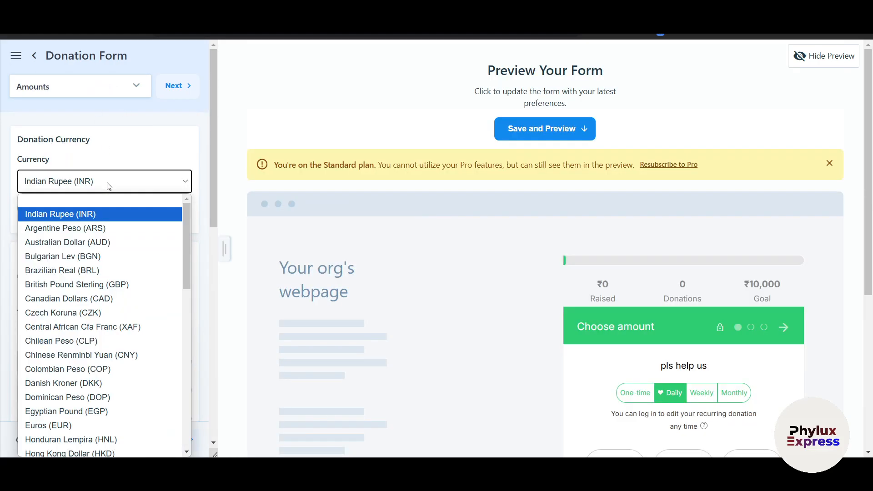
scroll(91, 318, down, 10)
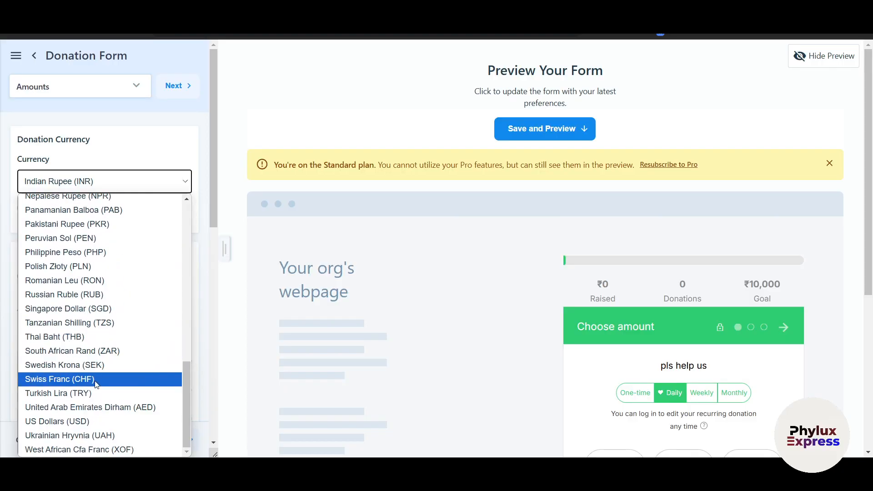
click(77, 422)
scroll(42, 181, down, 1)
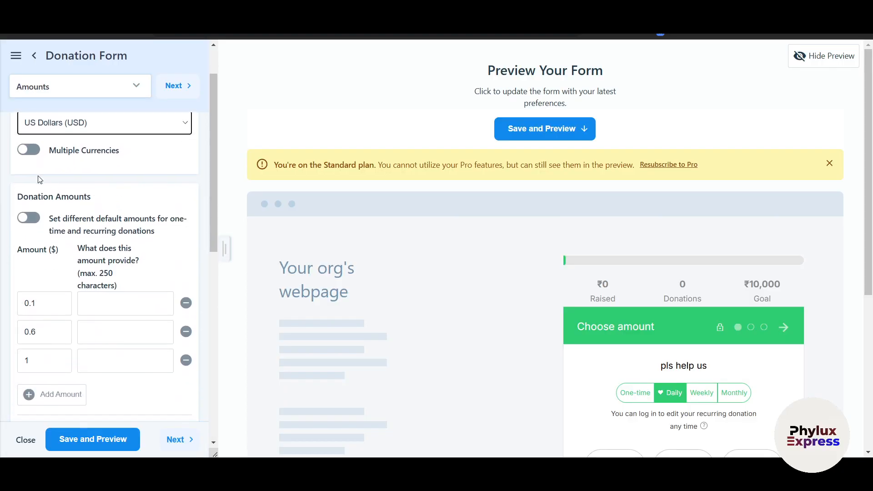
scroll(34, 175, up, 1)
click(28, 177)
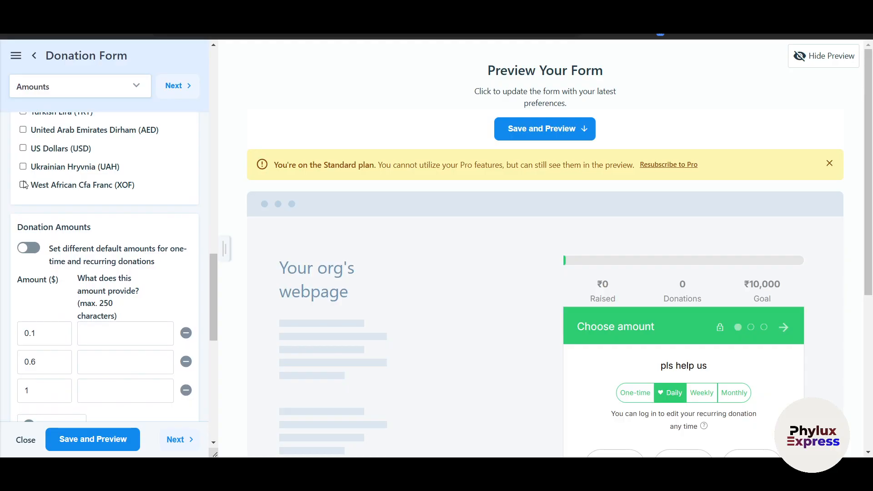
scroll(67, 203, up, 15)
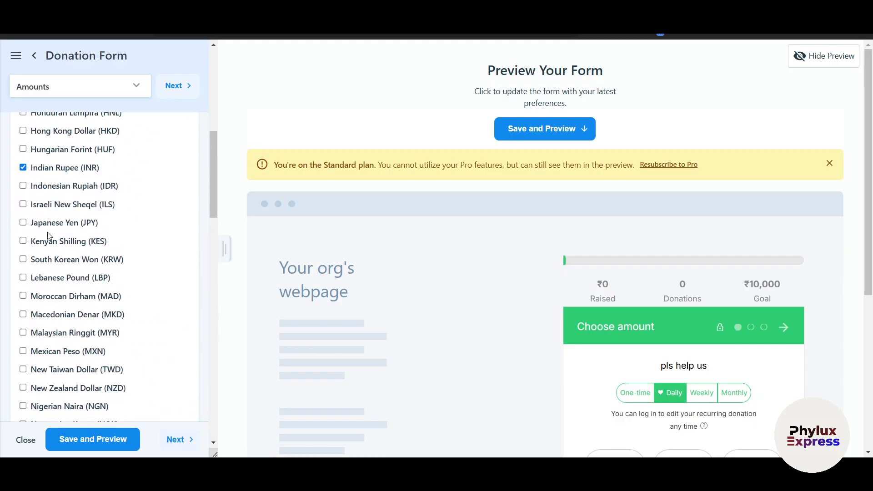
click(30, 210)
scroll(41, 191, down, 4)
scroll(45, 173, up, 3)
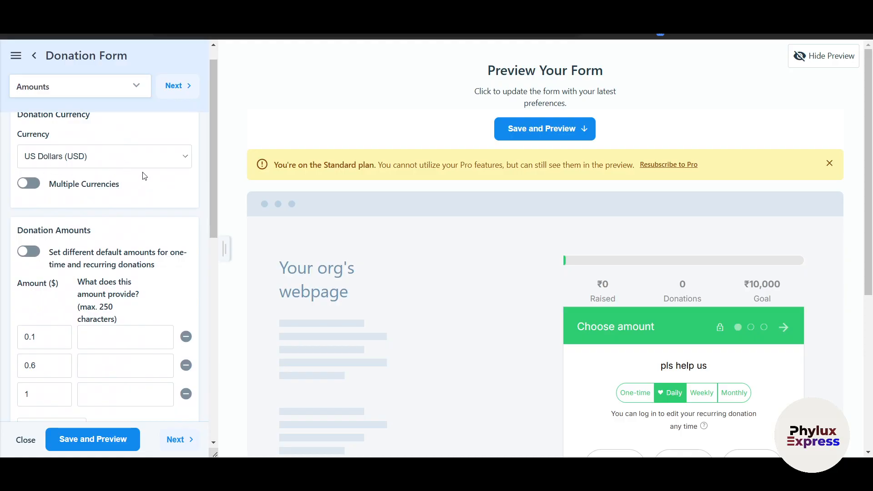
scroll(105, 191, down, 1)
- Turn on per-frequency default amounts and describe the monthly 10000 amount as 'Save'
click(30, 212)
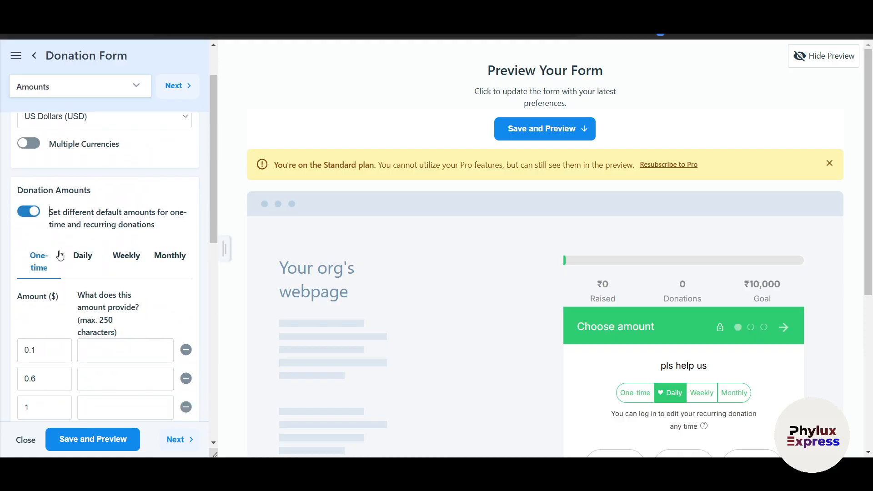
scroll(82, 182, down, 2)
click(170, 184)
click(106, 266)
click(55, 270)
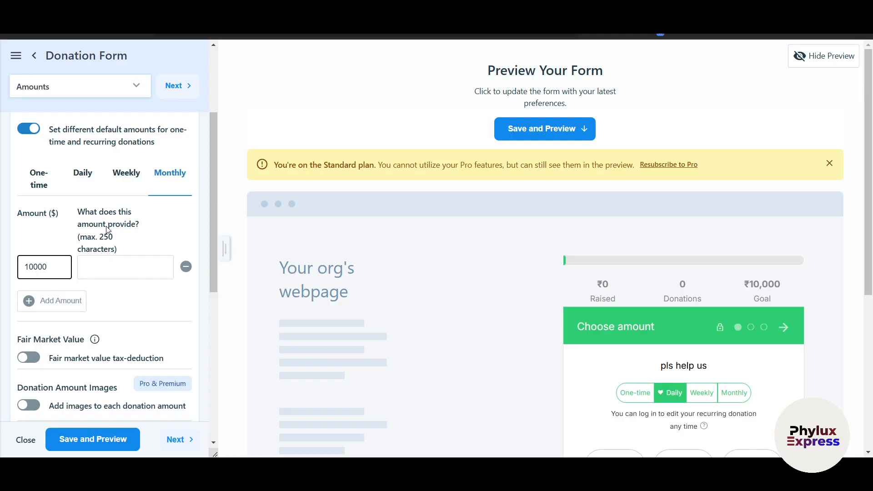
click(111, 263)
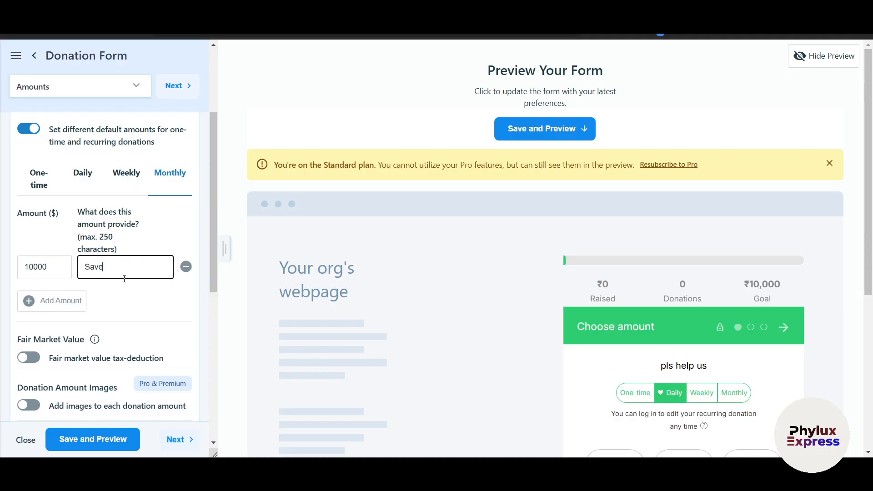
text(Save)
scroll(124, 279, down, 1)
click(73, 251)
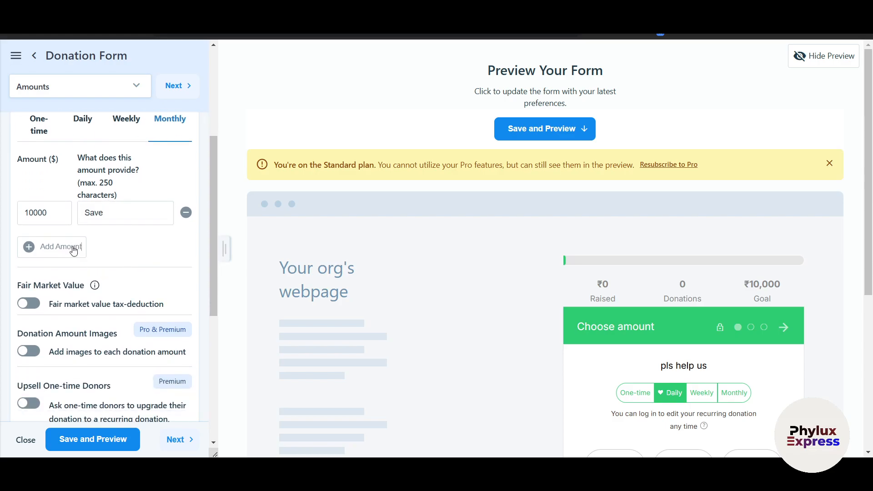
scroll(73, 251, down, 2)
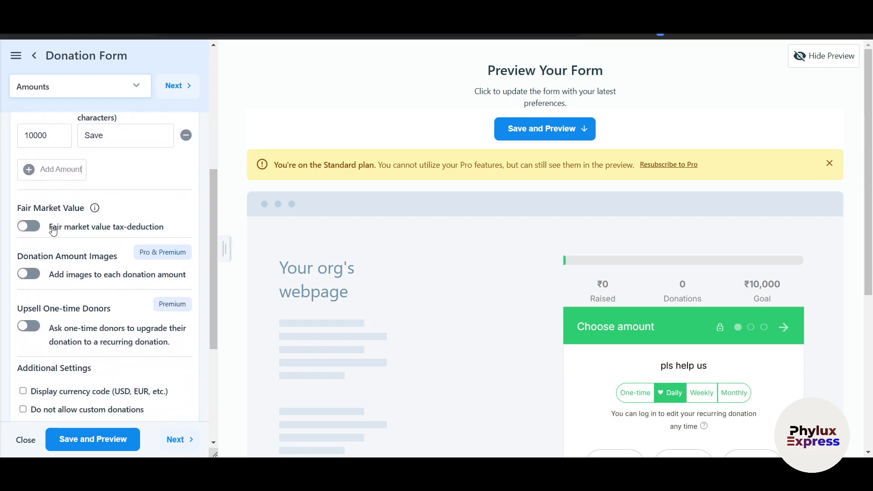
mouse_move(93, 209)
- Enable the fair market value tax deduction, toggling donation amount images on and back off
scroll(32, 199, down, 1)
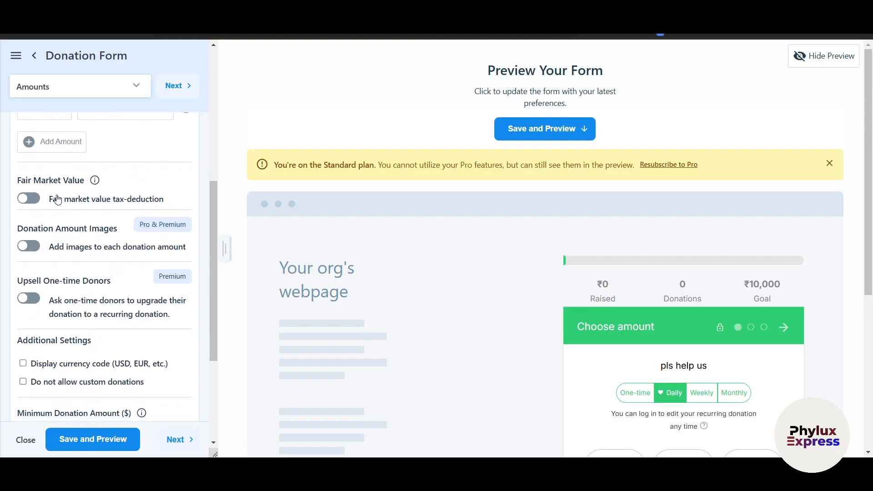
click(28, 200)
scroll(27, 202, down, 2)
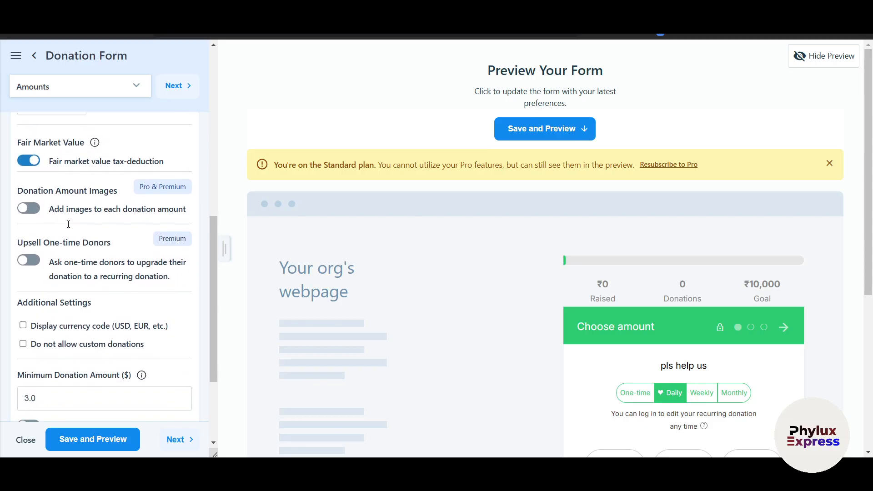
click(26, 201)
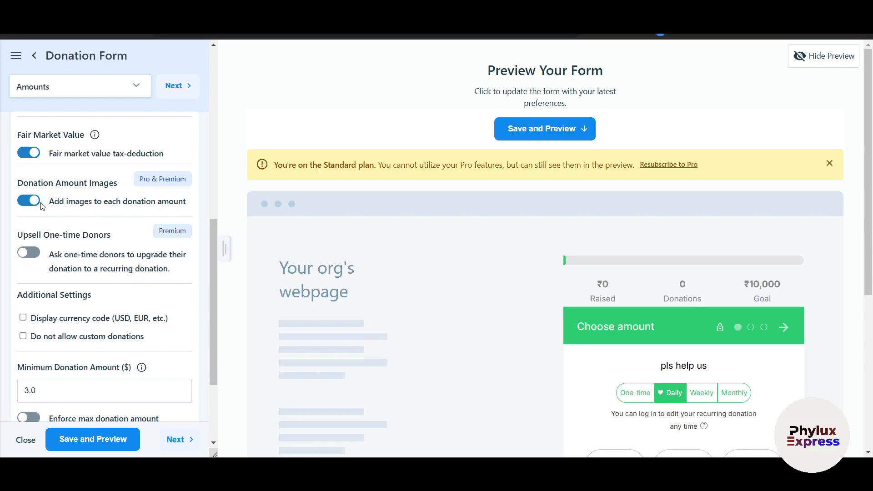
scroll(39, 202, down, 1)
click(33, 193)
scroll(28, 201, up, 2)
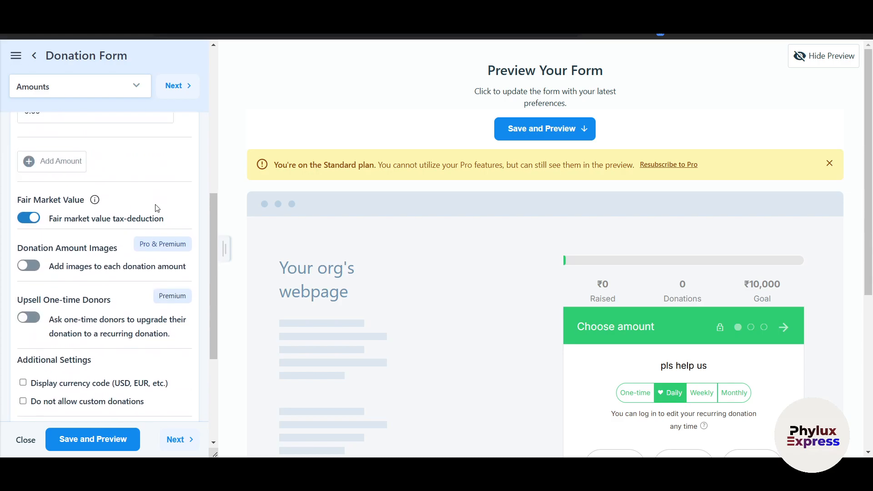
scroll(18, 209, down, 3)
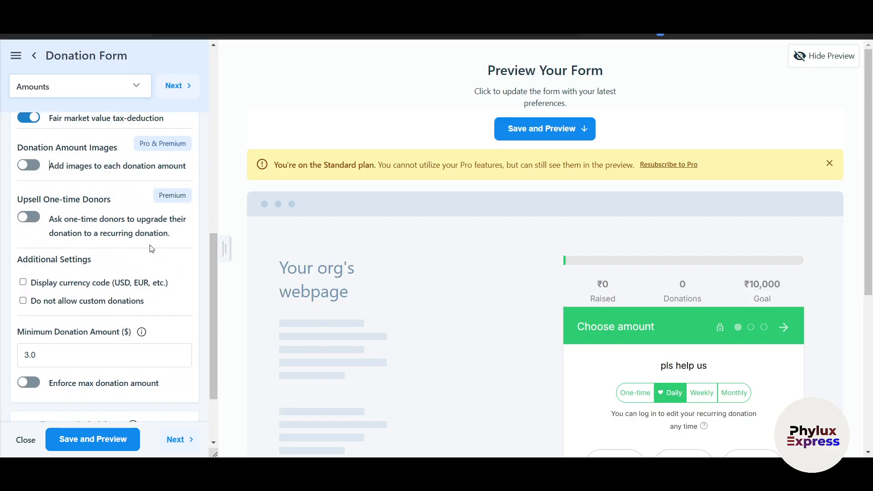
scroll(150, 251, down, 1)
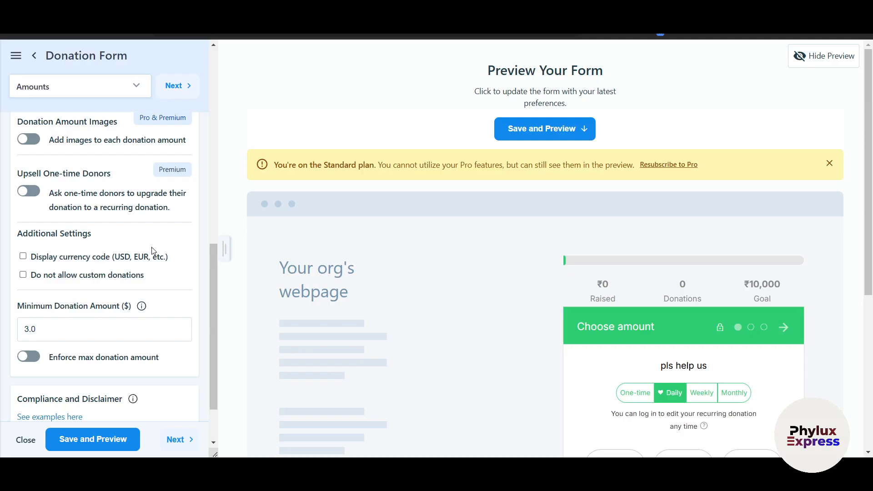
scroll(141, 248, down, 1)
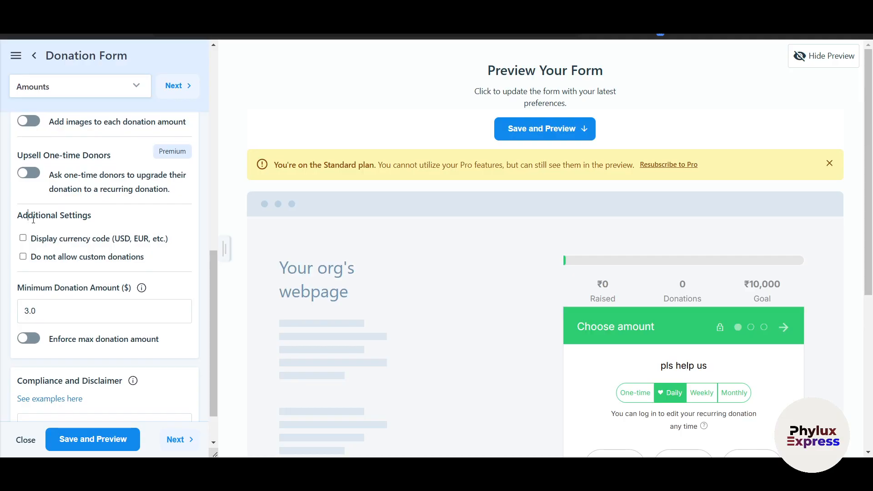
drag(29, 219, 67, 227)
- Display currency codes on the form, keeping custom donation amounts allowed
click(110, 254)
scroll(110, 254, down, 10)
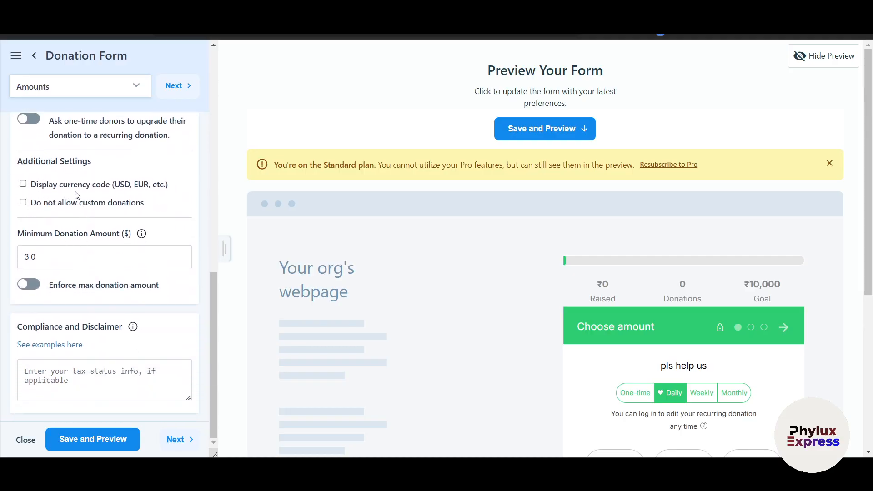
click(24, 184)
click(23, 204)
click(22, 203)
- Change the minimum donation amount from 3.0 to 10
click(67, 254)
double_click(69, 253)
text(10)
click(167, 296)
click(91, 255)
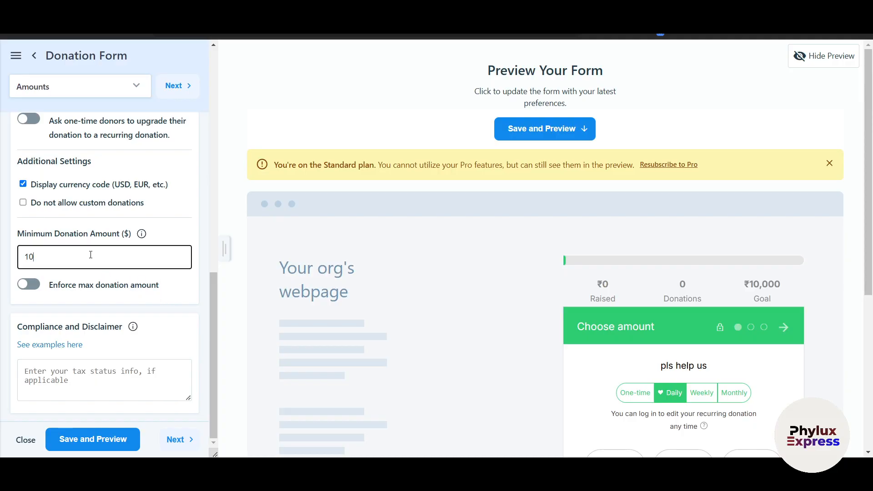
click(164, 297)
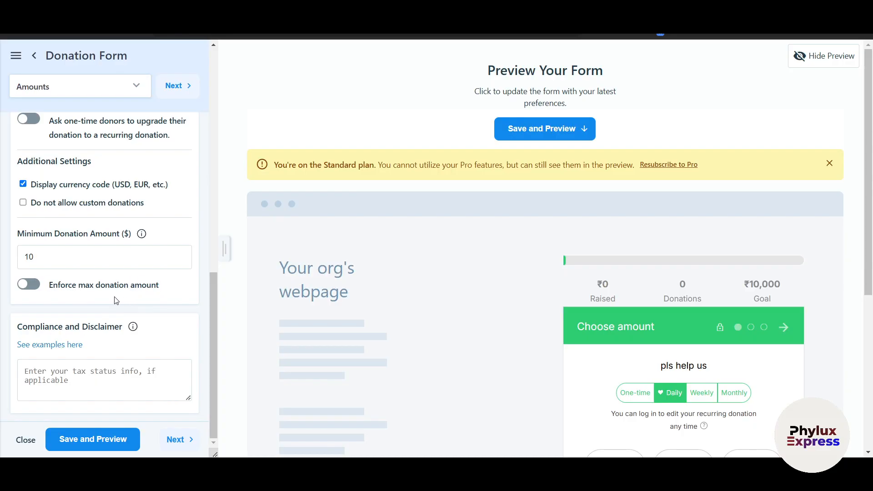
- Enforce a maximum donation amount of 100
click(30, 287)
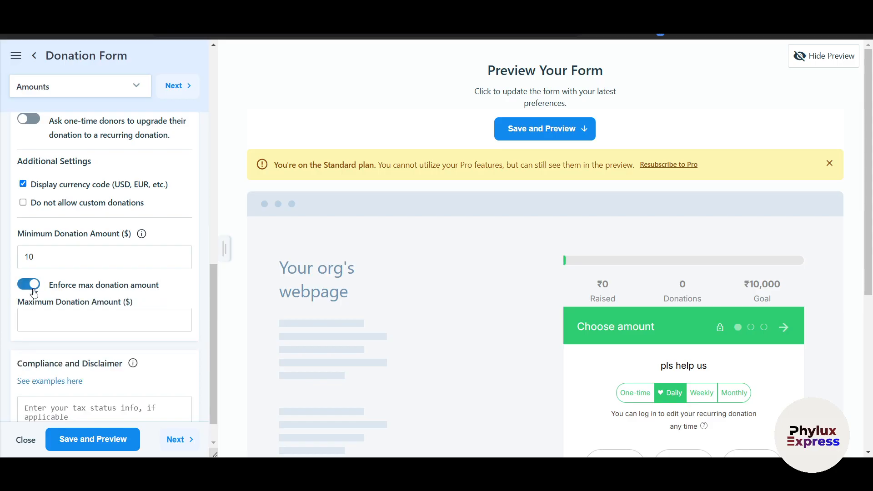
scroll(59, 312, down, 1)
click(65, 292)
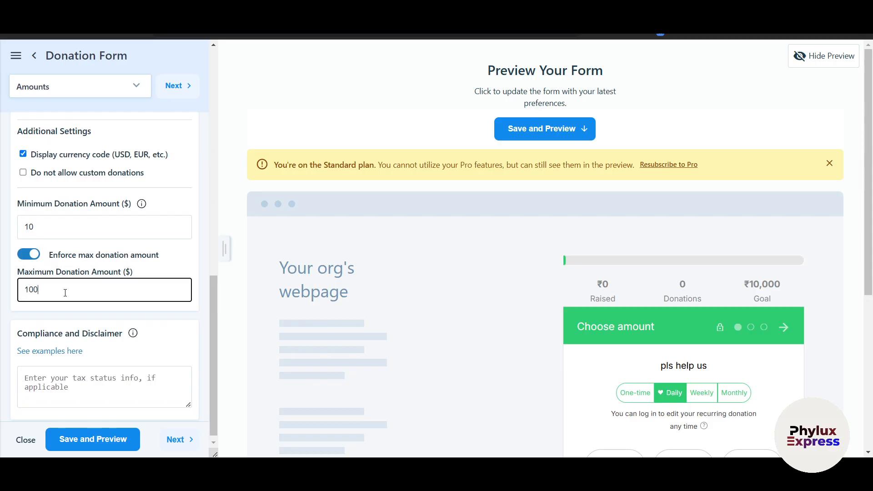
click(143, 321)
scroll(143, 321, down, 1)
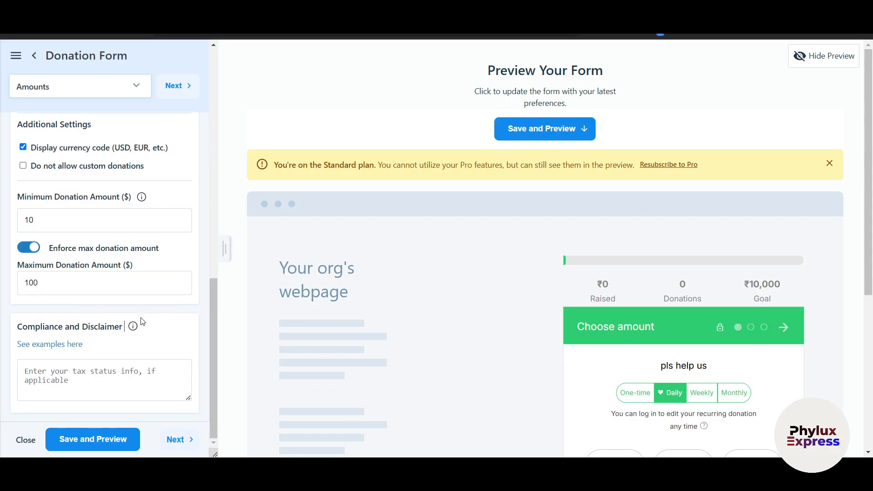
click(66, 279)
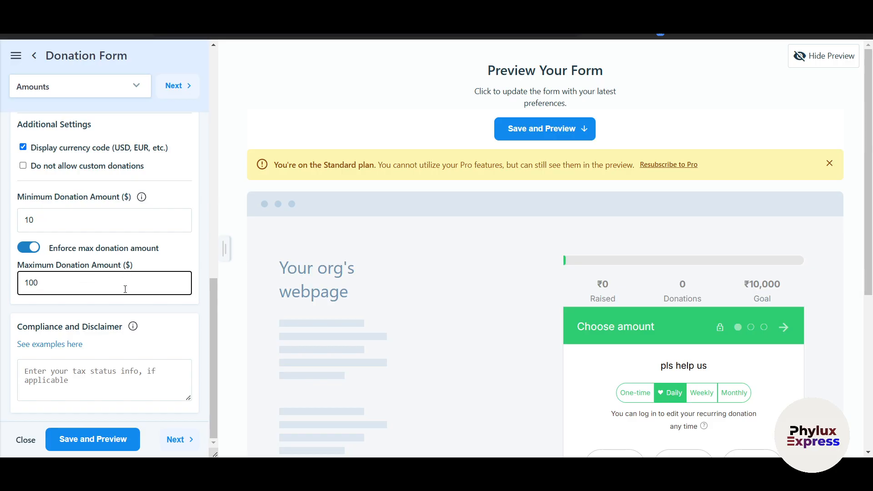
click(94, 379)
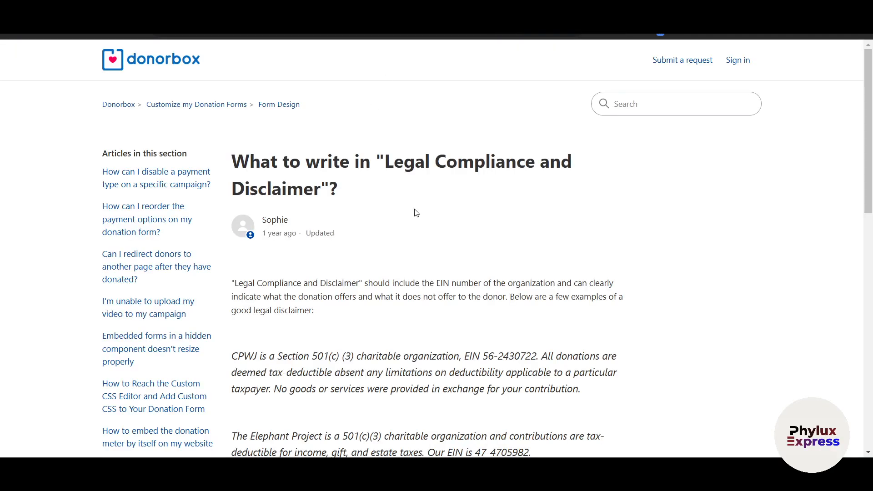
- Paste the CPWJ example disclaimer into Compliance and Disclaimer, then save and preview the form
scroll(413, 211, down, 3)
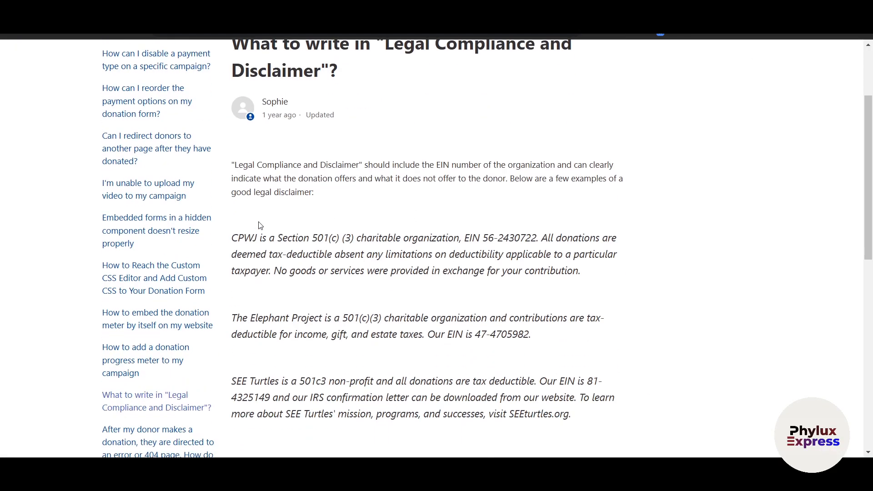
scroll(424, 258, down, 1)
drag(585, 233, 235, 199)
click(519, 9)
click(121, 364)
key(ctrl+v)
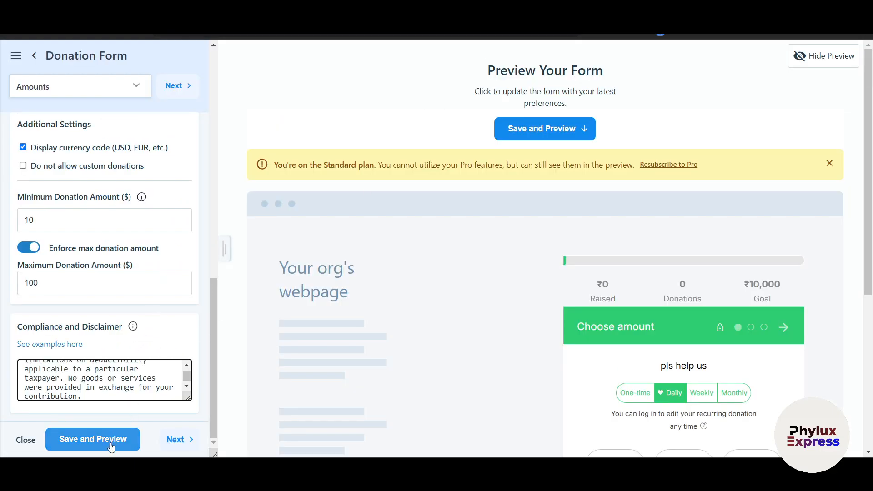
click(93, 439)
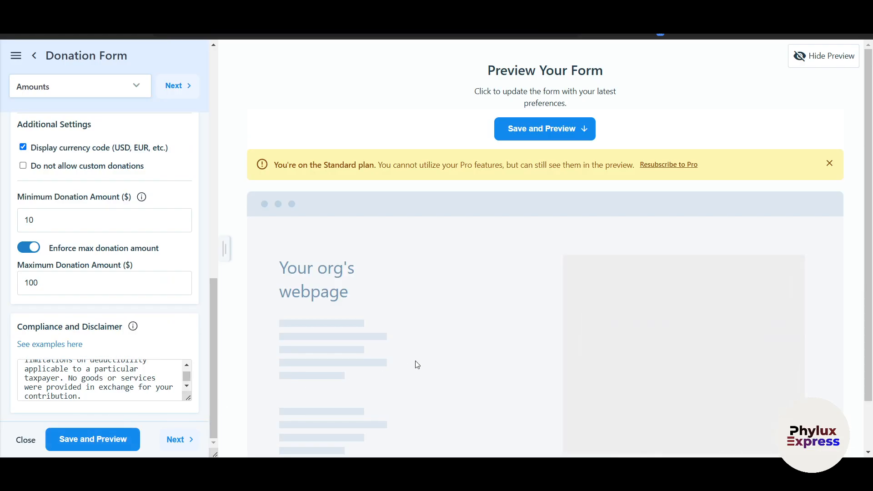
- Review the refreshed preview's $0 Raised and $10,000 Goal figures
scroll(119, 244, up, 10)
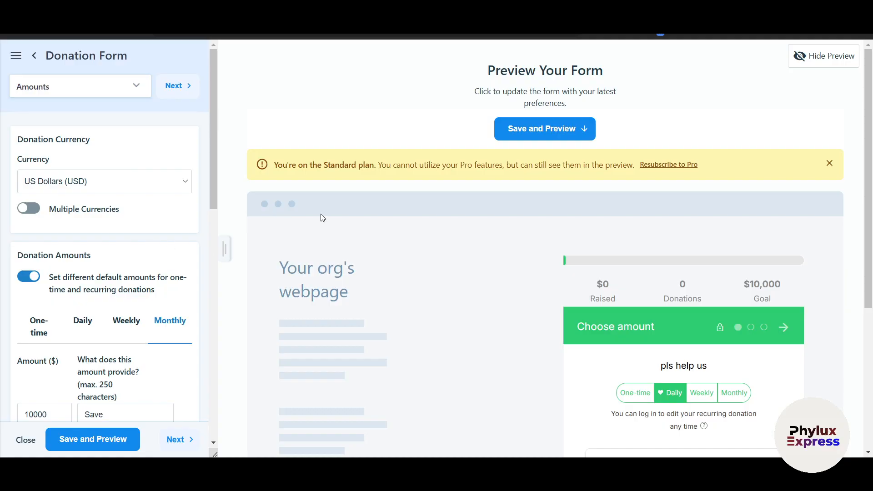
scroll(523, 268, down, 2)
drag(593, 208, 610, 208)
drag(744, 210, 783, 212)
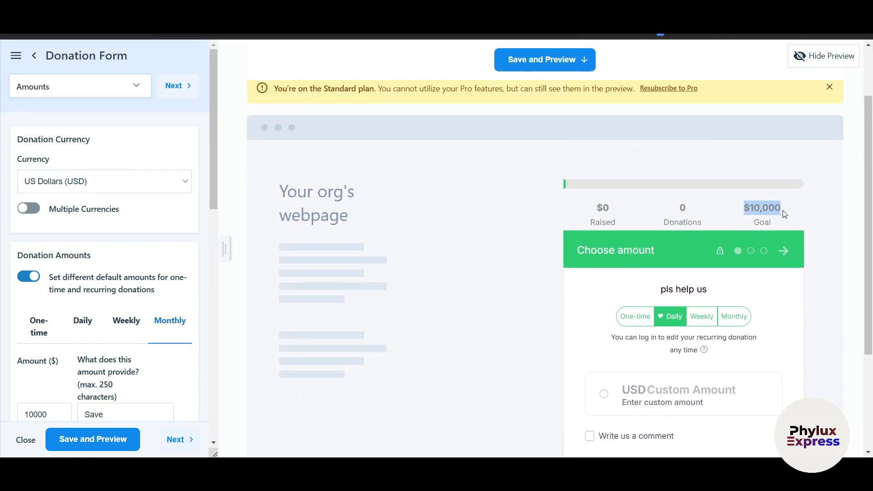
scroll(811, 226, up, 2)
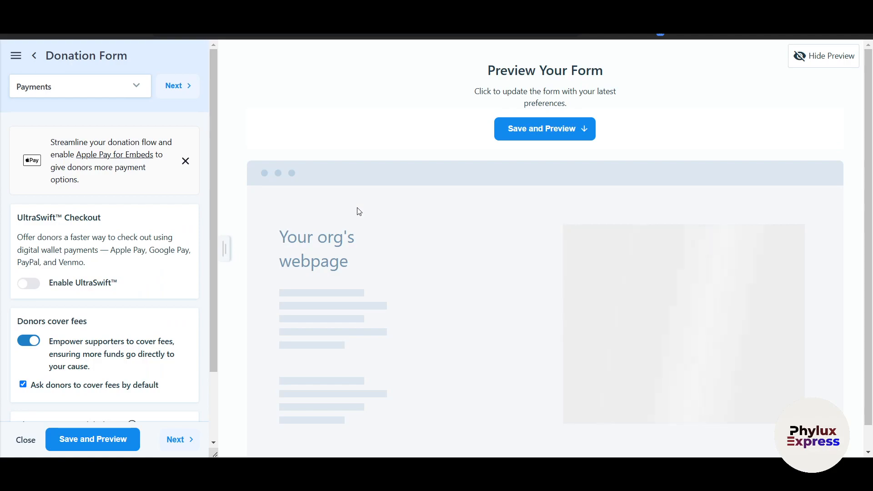
- Review UltraSwift Checkout, donors covering fees and Donate labels unchanged, then save and preview
scroll(115, 196, down, 1)
scroll(115, 196, up, 1)
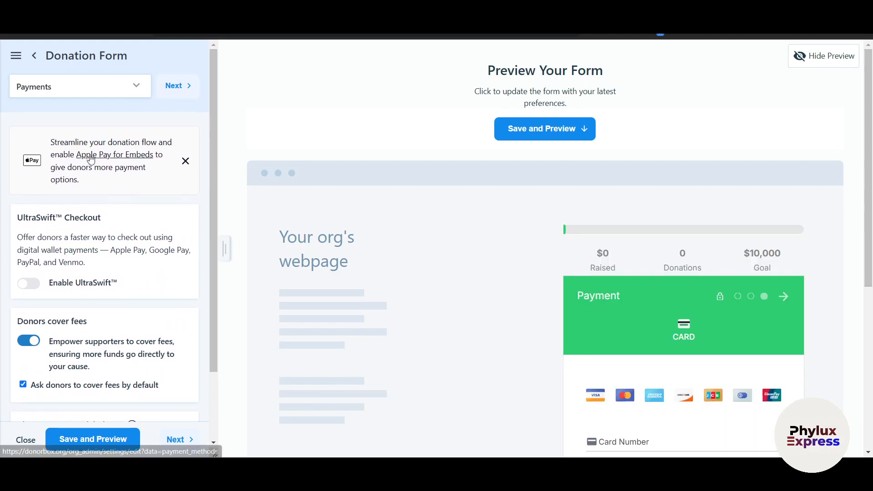
scroll(56, 222, down, 2)
scroll(56, 222, down, 1)
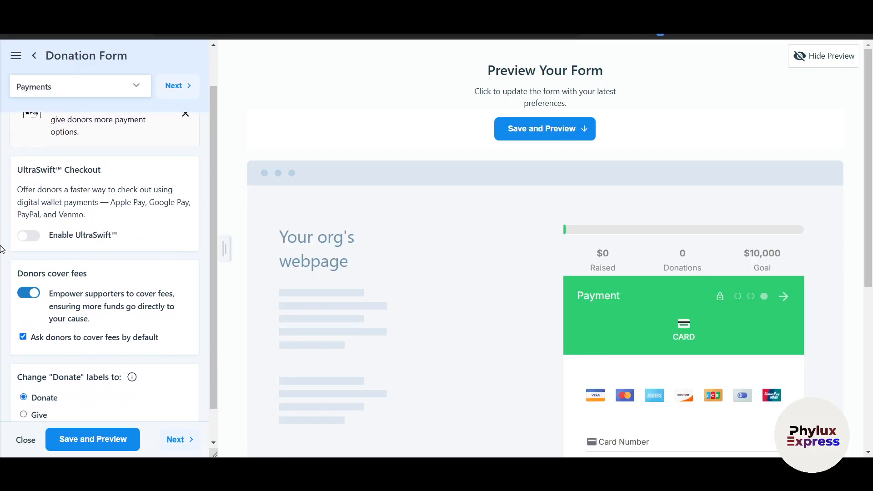
mouse_move(25, 237)
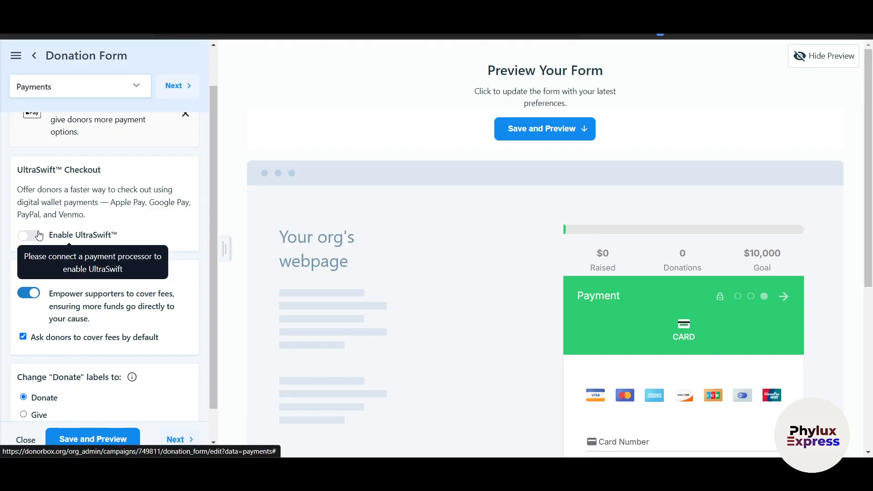
scroll(108, 324, down, 2)
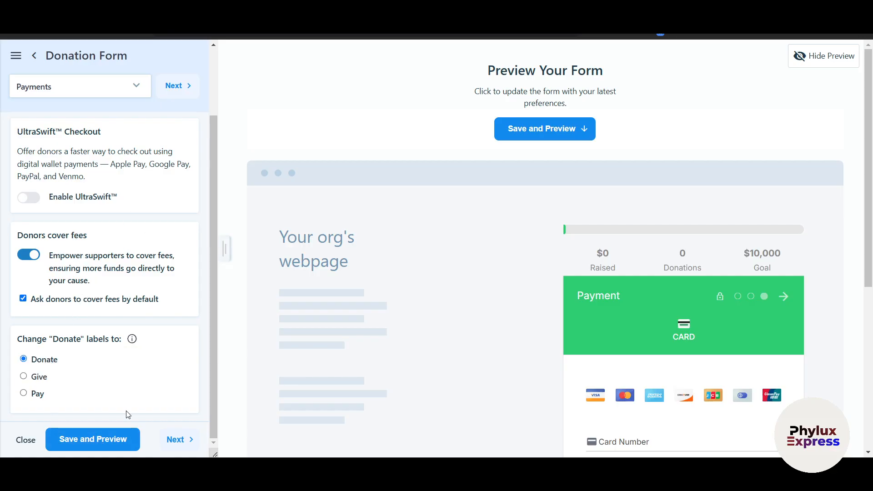
click(117, 440)
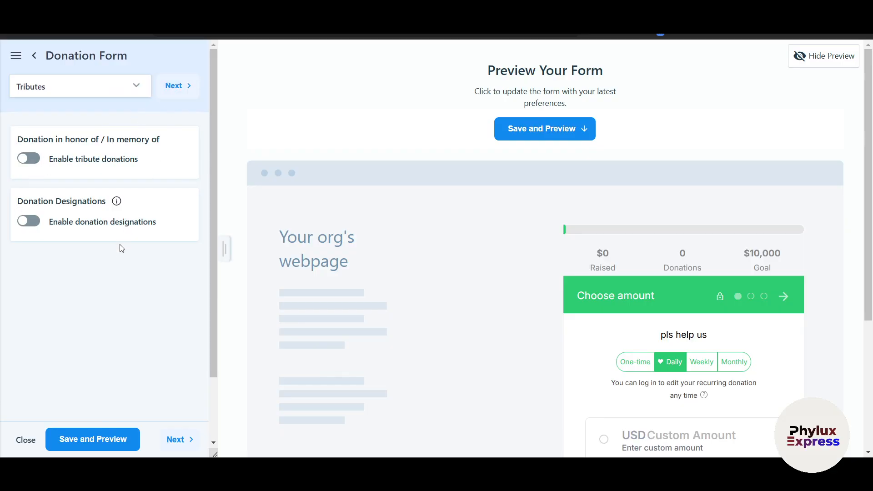
- In the Information step, allow anonymous donations and collect optional phone numbers
click(184, 86)
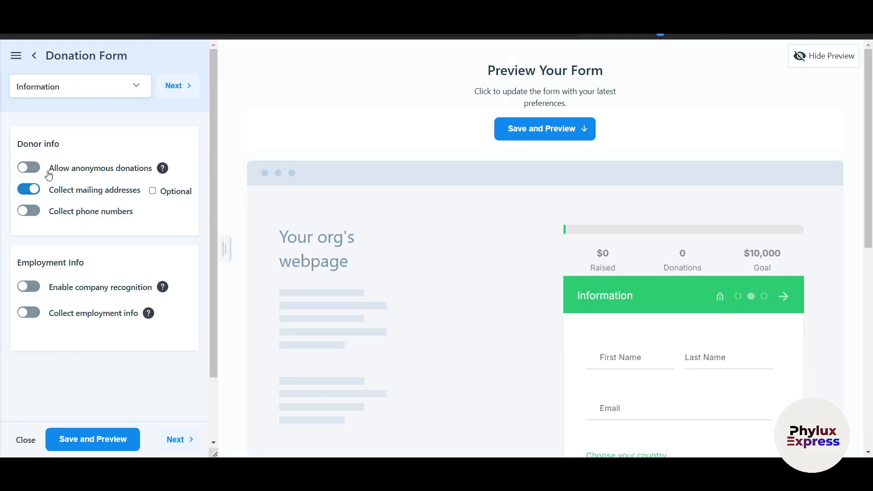
click(29, 168)
click(29, 212)
click(153, 212)
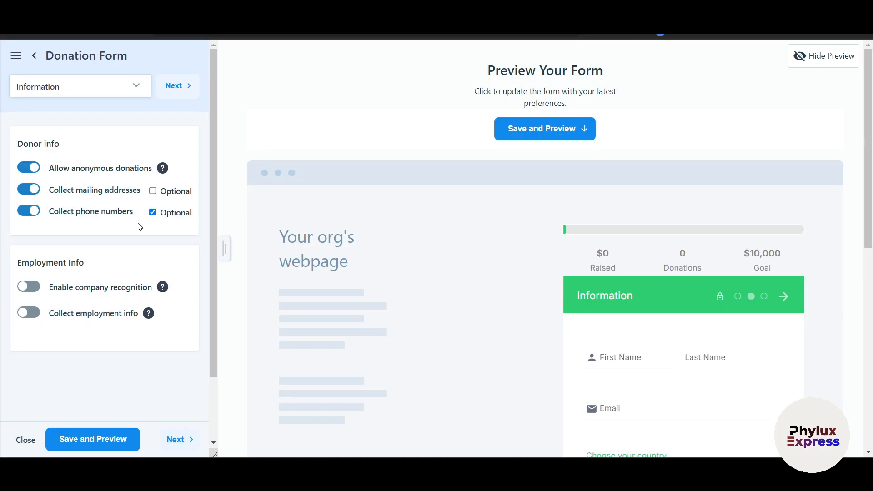
- Make the mailing address optional and enable company recognition
scroll(392, 277, down, 2)
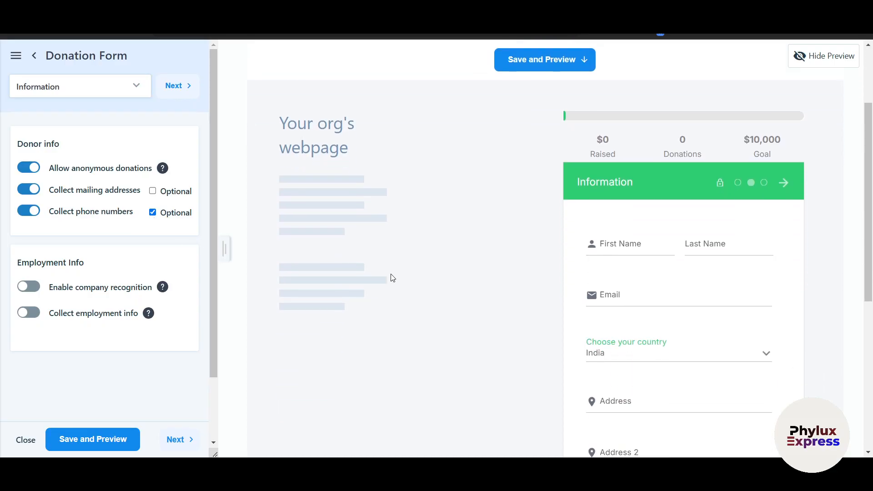
scroll(134, 285, down, 1)
click(152, 179)
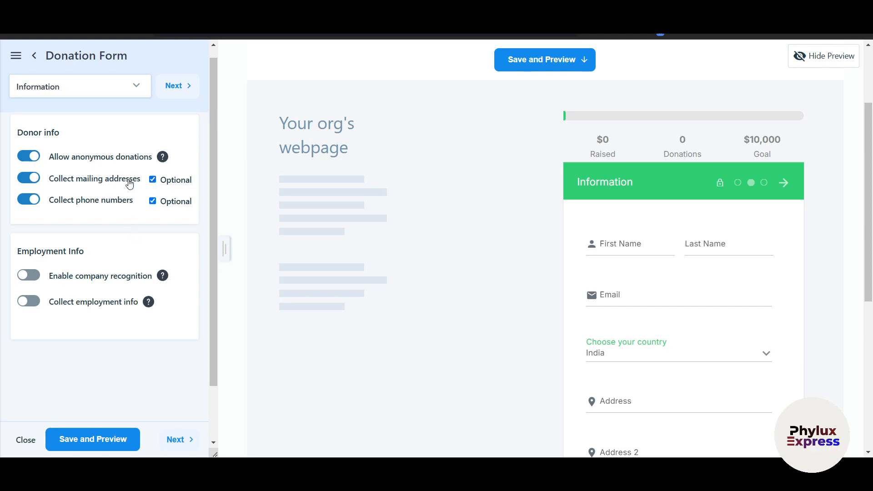
click(28, 276)
- Collect employment info and set the thank-you message to 'Thankyou', then save and preview
click(28, 306)
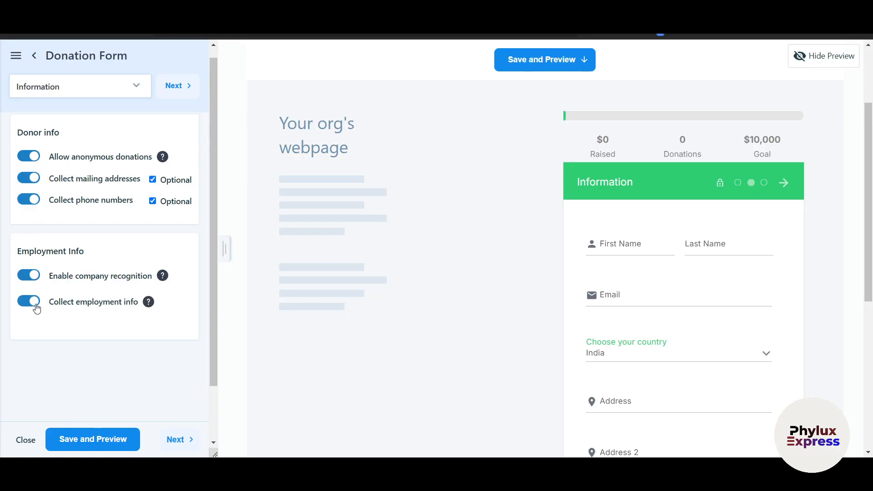
click(180, 439)
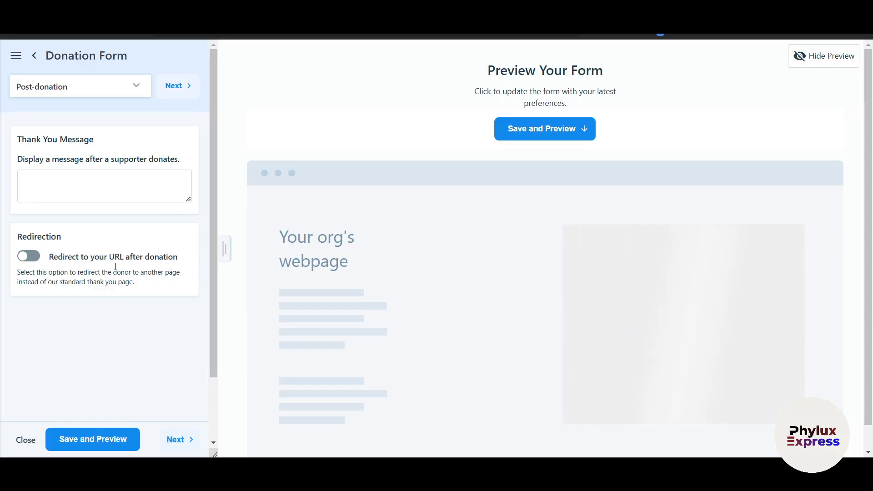
click(86, 182)
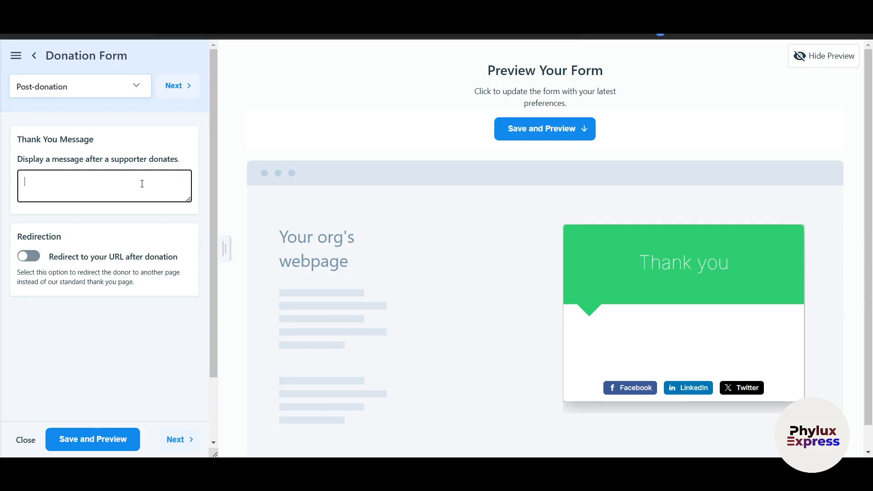
text(Thankyou)
scroll(121, 220, down, 1)
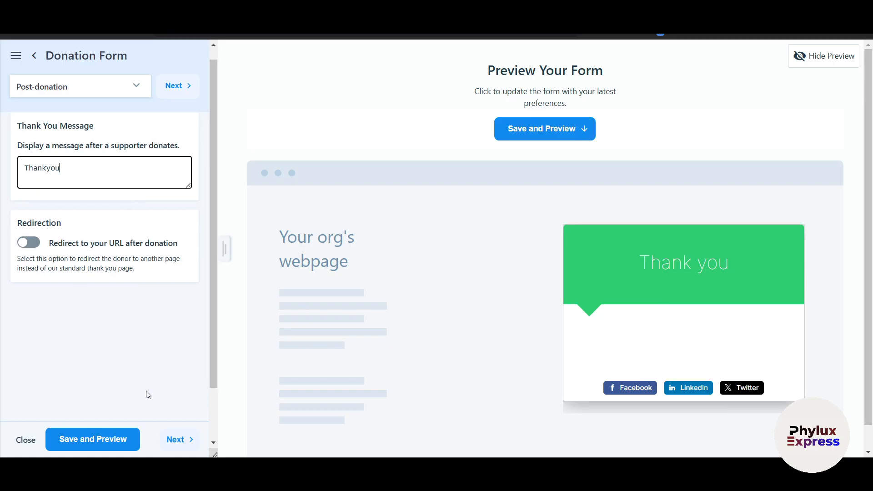
click(131, 432)
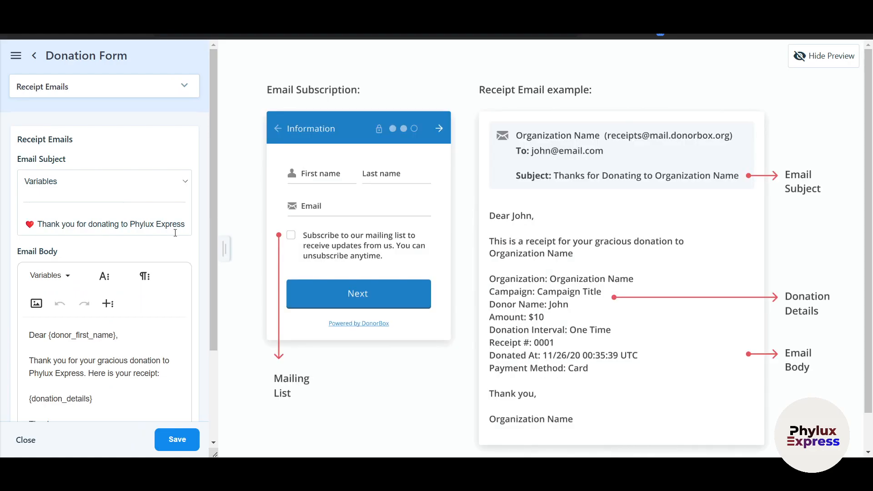
- Scroll through the Receipt Emails settings to review the receipt email
scroll(176, 232, down, 3)
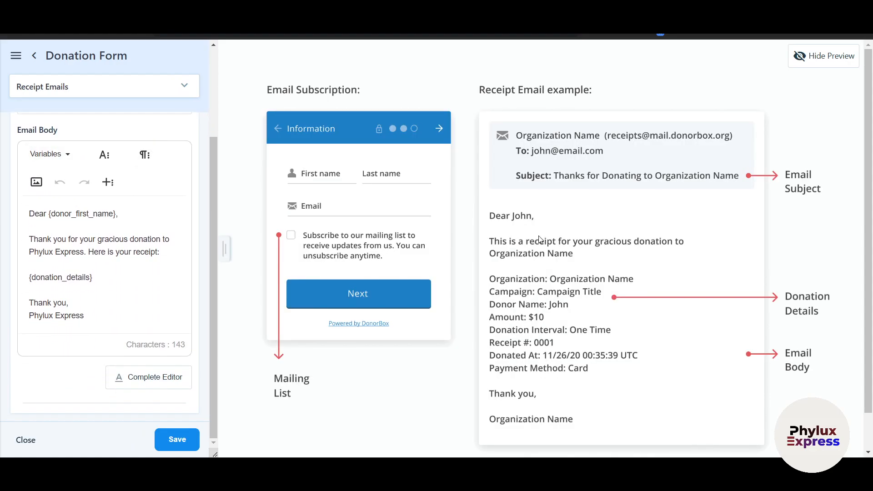
scroll(562, 296, down, 1)
scroll(485, 328, down, 1)
scroll(178, 440, up, 1)
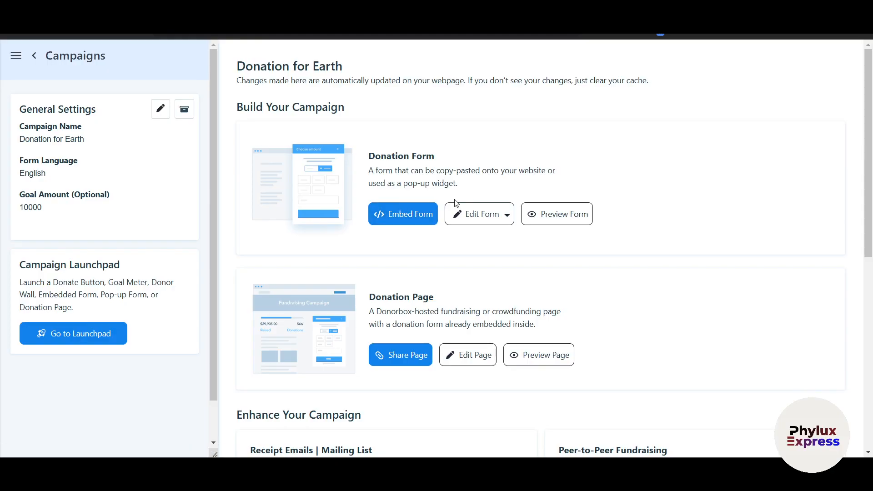
- Open a preview of the Donation for Earth donation form and scroll through it
click(484, 215)
click(646, 204)
click(550, 216)
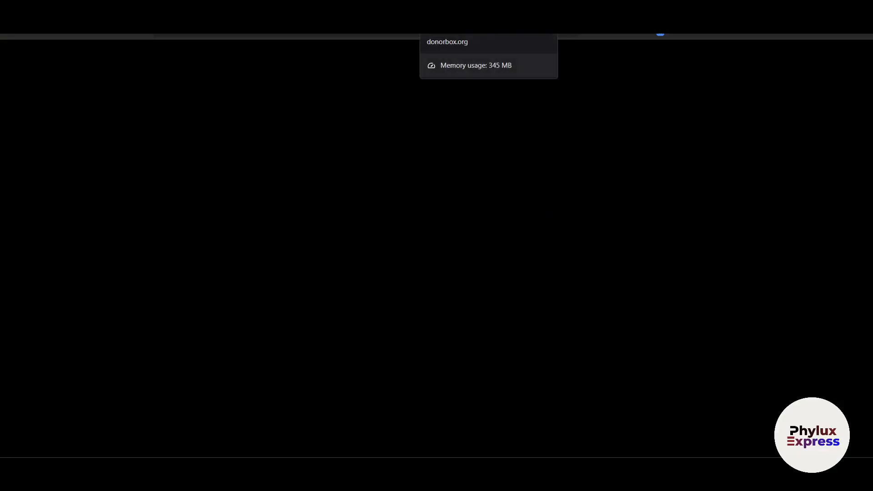
scroll(603, 231, down, 3)
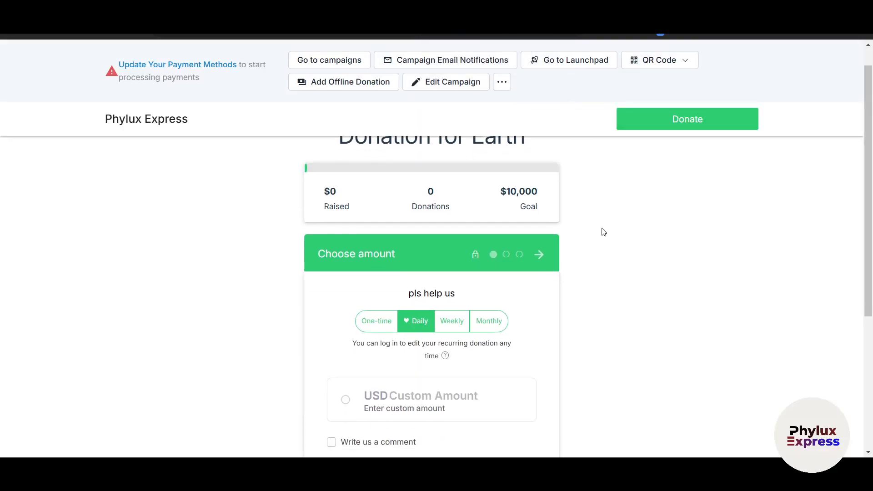
scroll(592, 237, down, 1)
scroll(581, 242, up, 3)
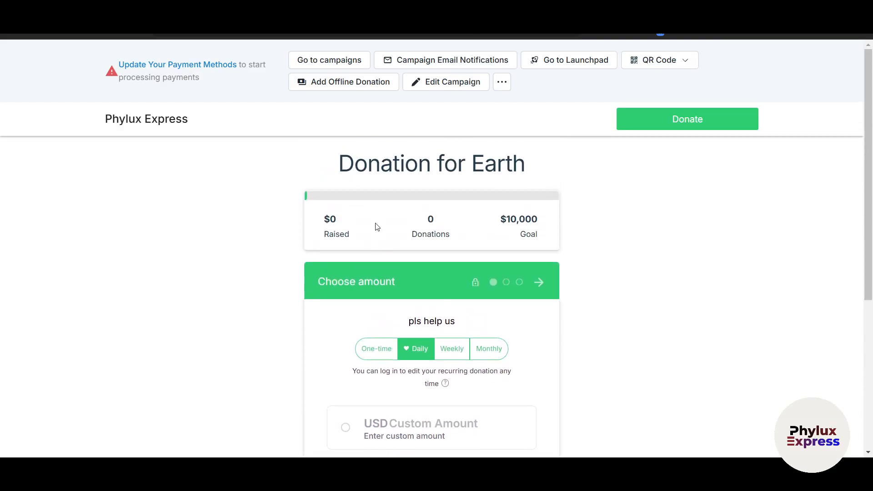
scroll(356, 236, down, 4)
- Pick the custom amount option, then close the preview and scroll to the Donation Page card
click(356, 266)
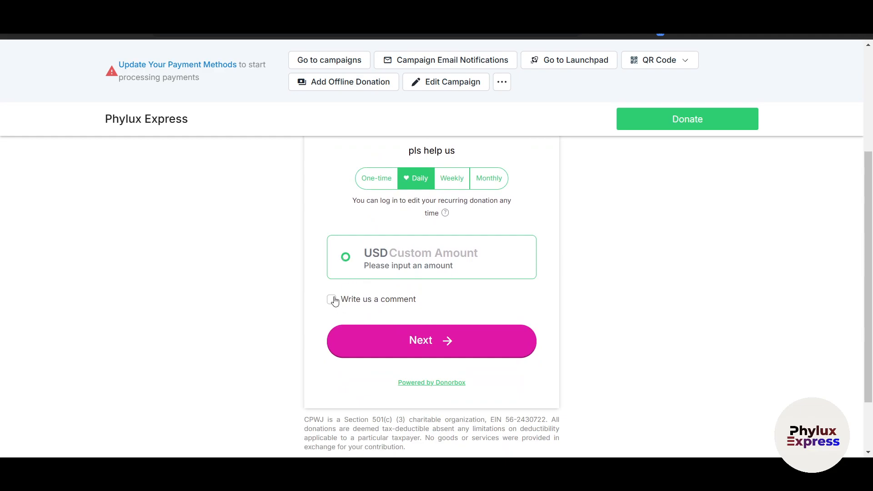
scroll(332, 300, up, 3)
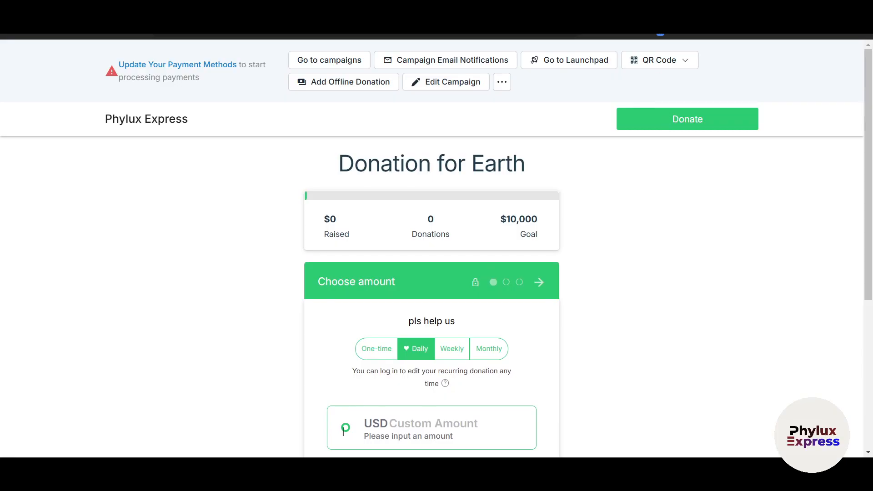
key(ctrl+w)
scroll(380, 318, down, 2)
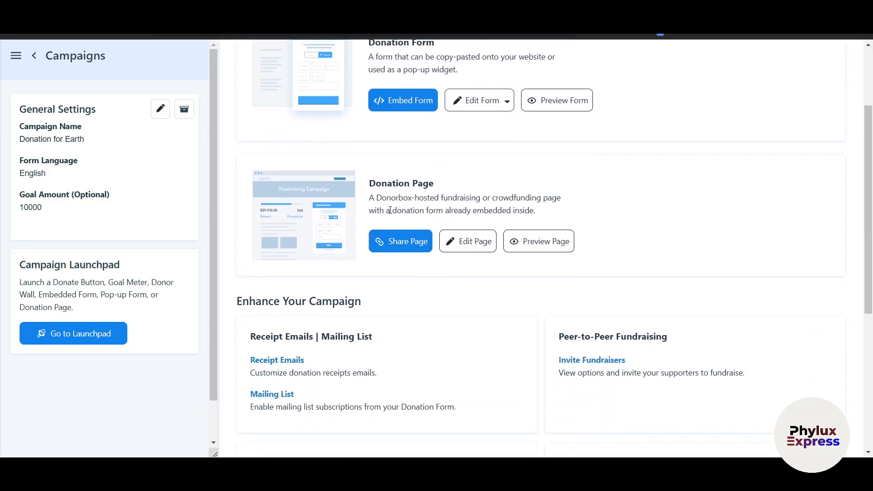
click(543, 243)
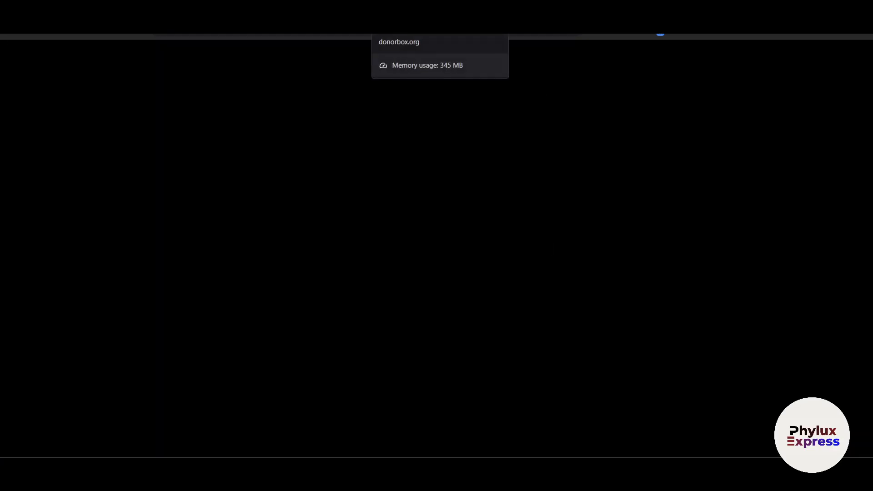
key(ctrl+w)
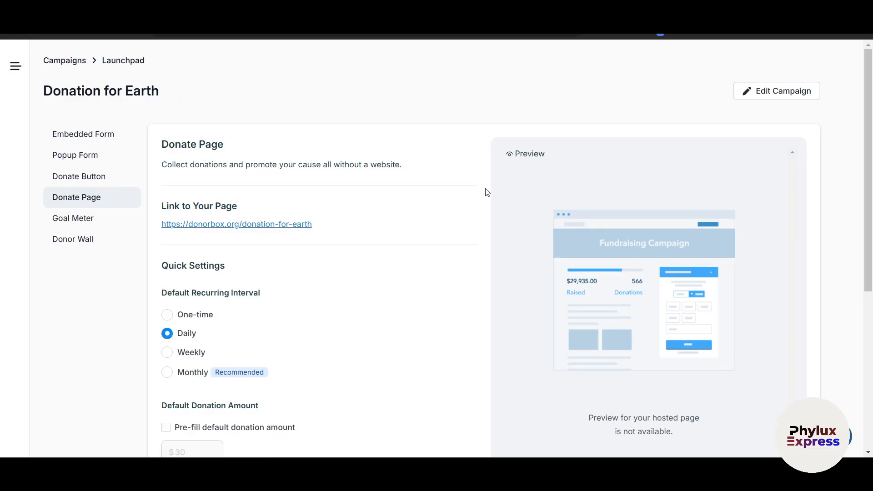
scroll(422, 213, down, 1)
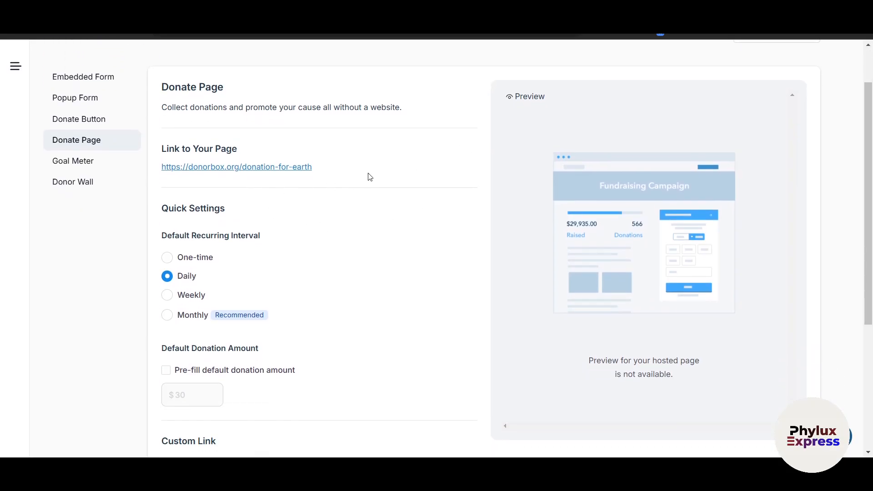
drag(319, 167, 261, 165)
click(397, 170)
scroll(298, 238, down, 2)
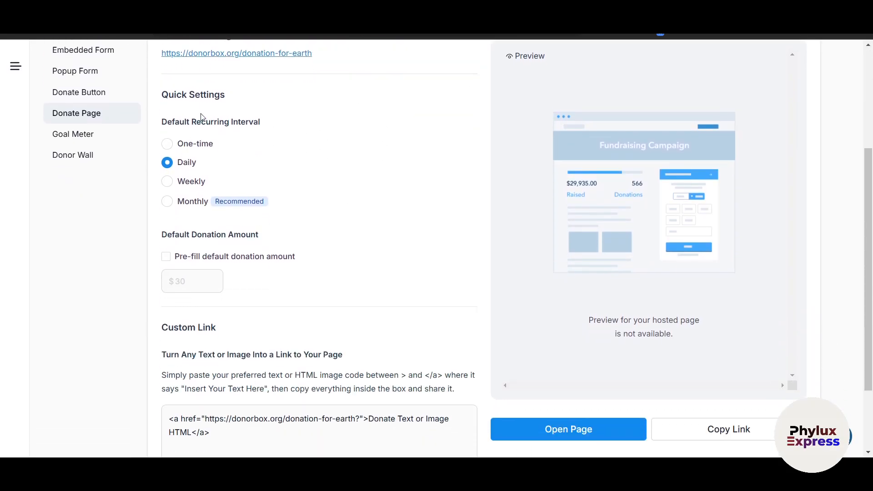
drag(184, 121, 279, 121)
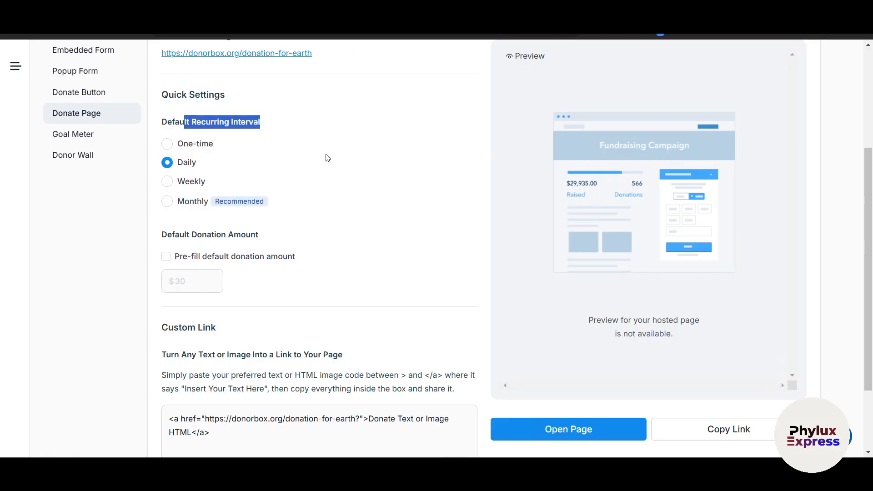
scroll(332, 182, down, 2)
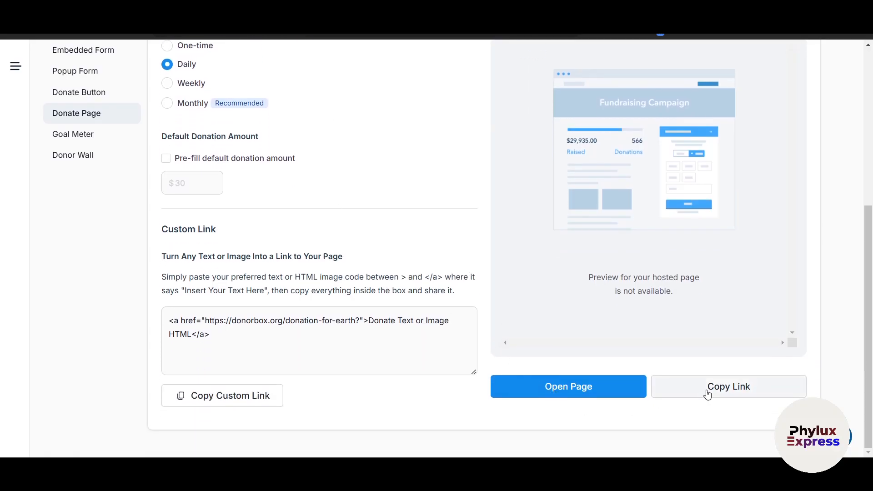
scroll(438, 269, up, 5)
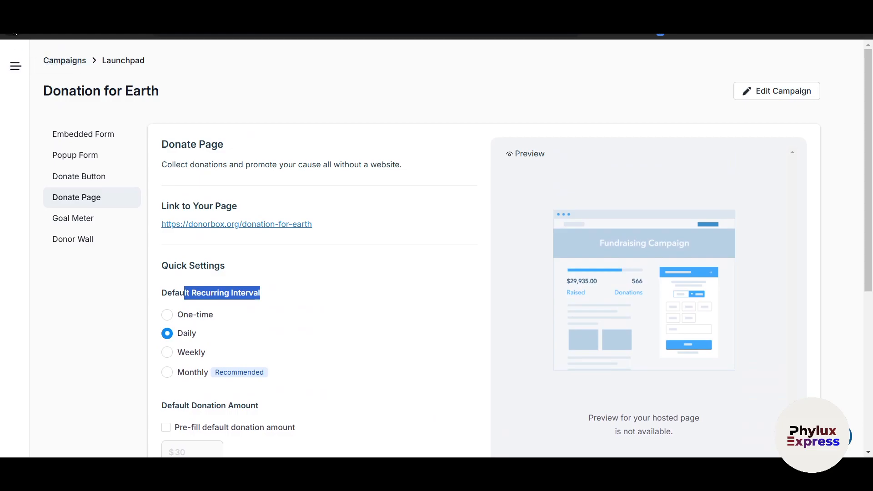
click(12, 27)
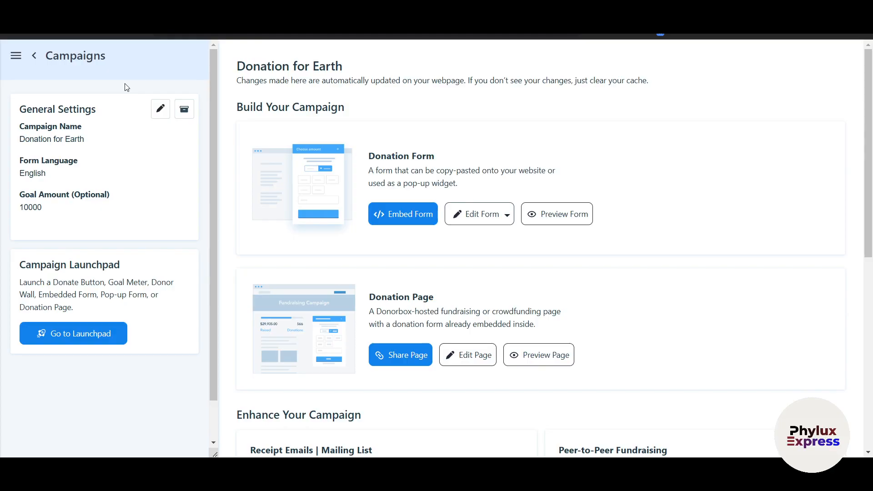
- Go back to the Campaigns list and scroll through the campaign cards
click(36, 57)
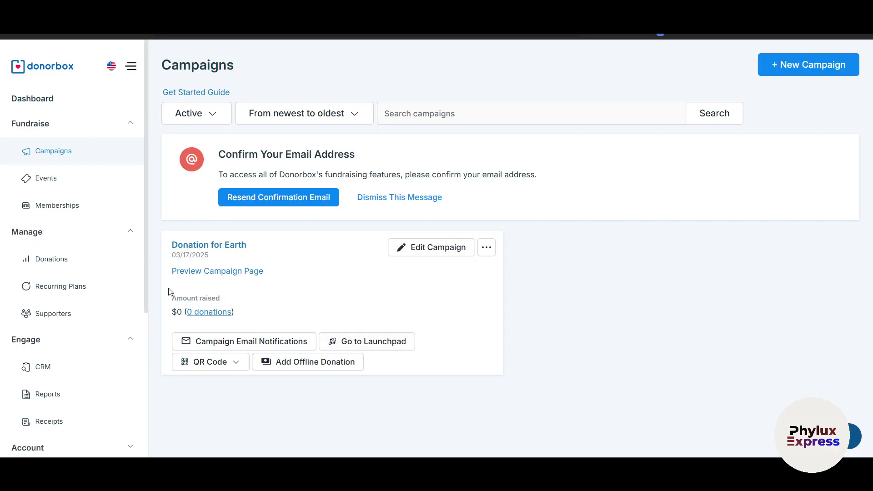
scroll(127, 273, down, 1)
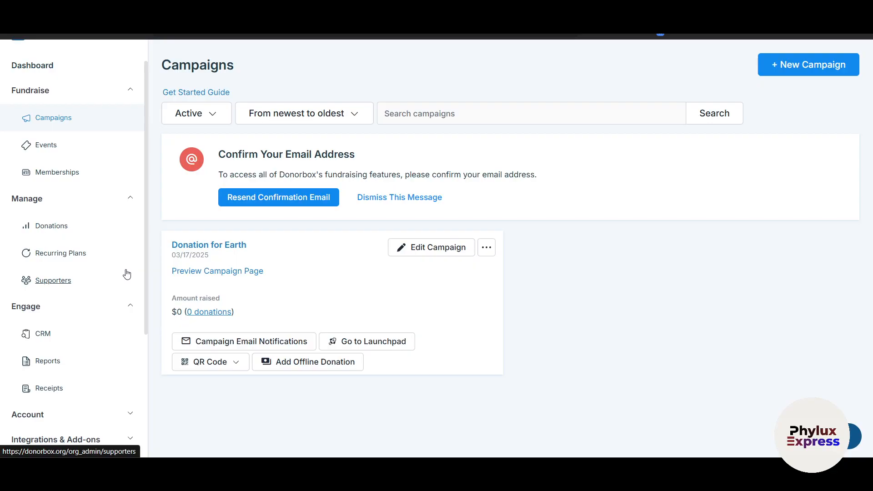
scroll(127, 274, up, 1)
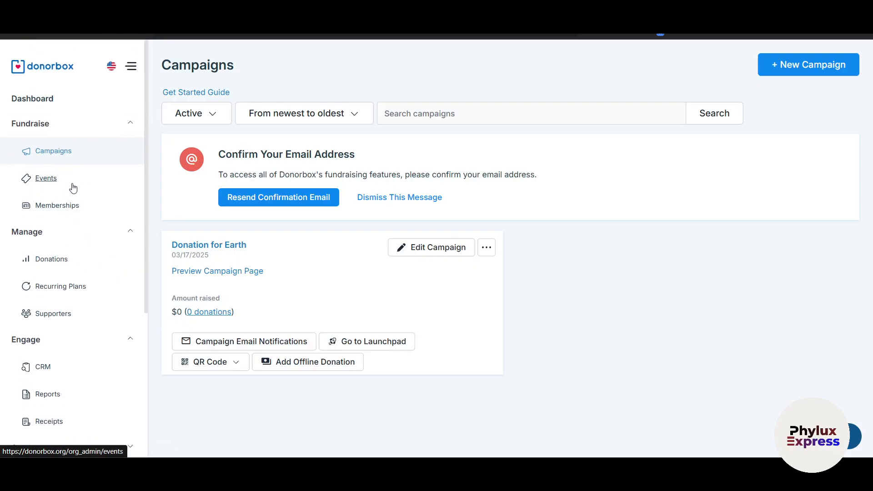
scroll(77, 291, down, 2)
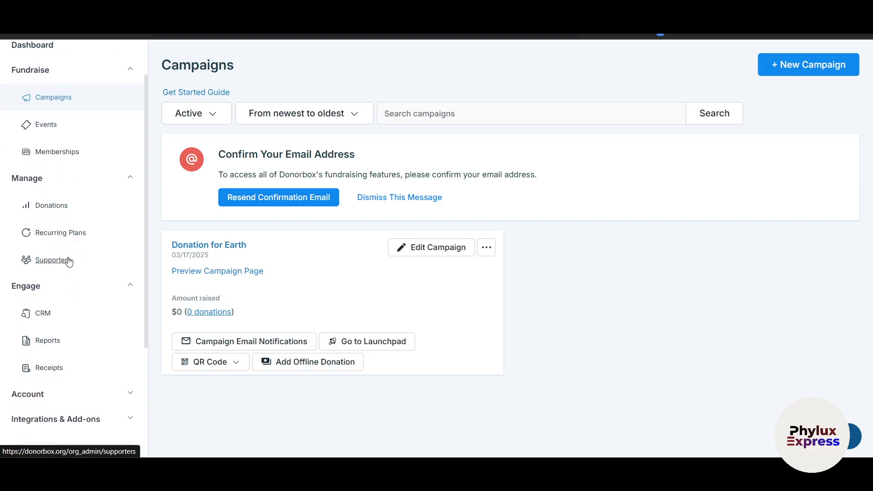
- Visit the Supporters page, then return to the Campaigns list
click(69, 261)
click(50, 200)
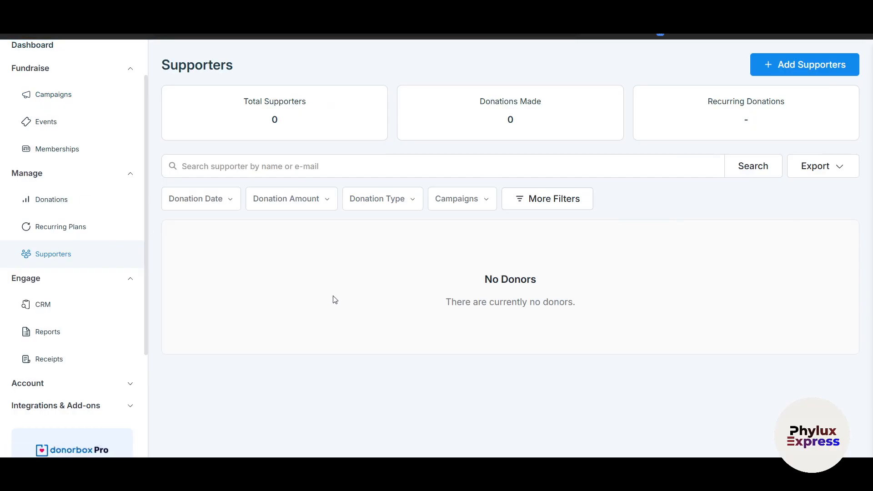
key(alt+Left)
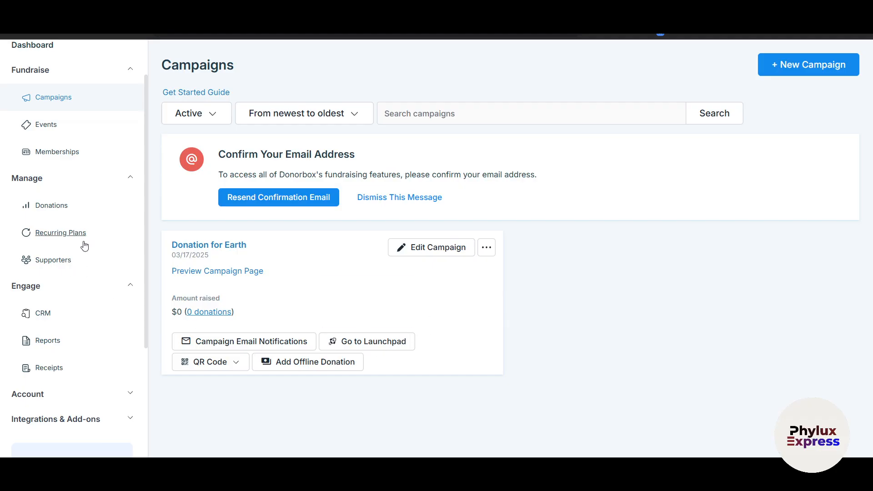
scroll(75, 371, down, 1)
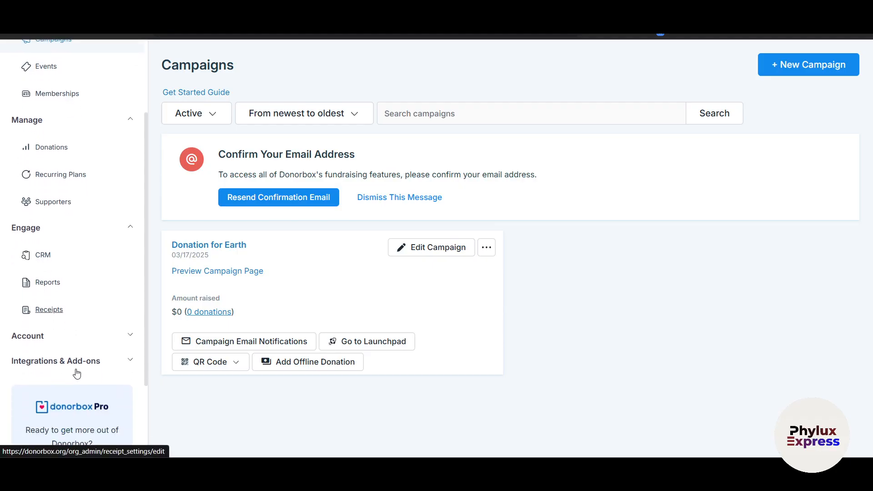
- Open CRM under Engage and browse its 14-Day Trial and $75/month Custom Plan offers
click(43, 255)
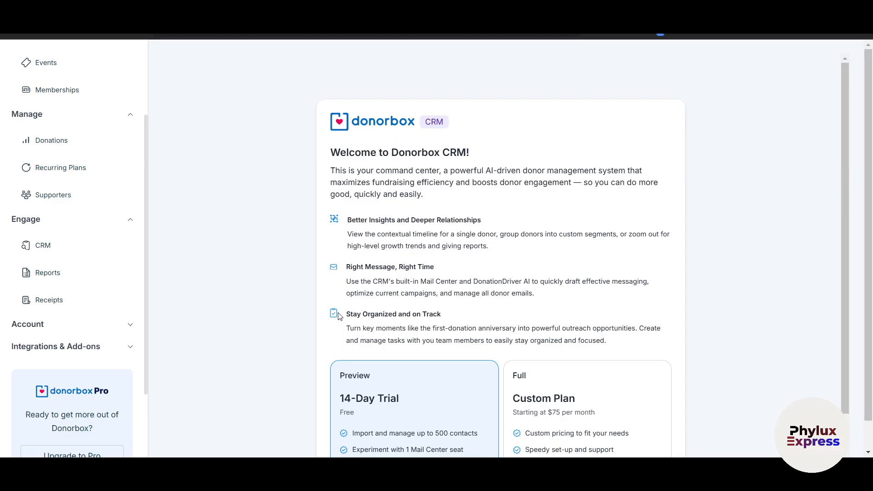
scroll(339, 316, down, 2)
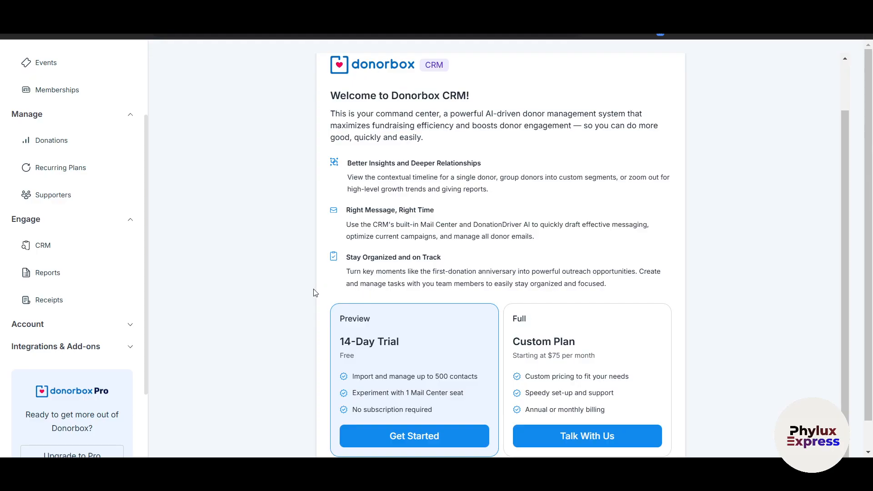
scroll(316, 293, up, 2)
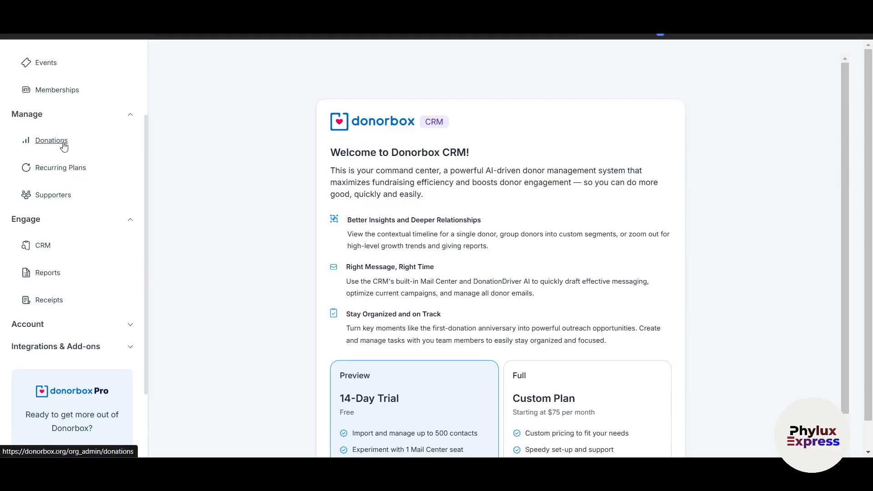
- View the Reports page, which still shows no donation data
click(48, 273)
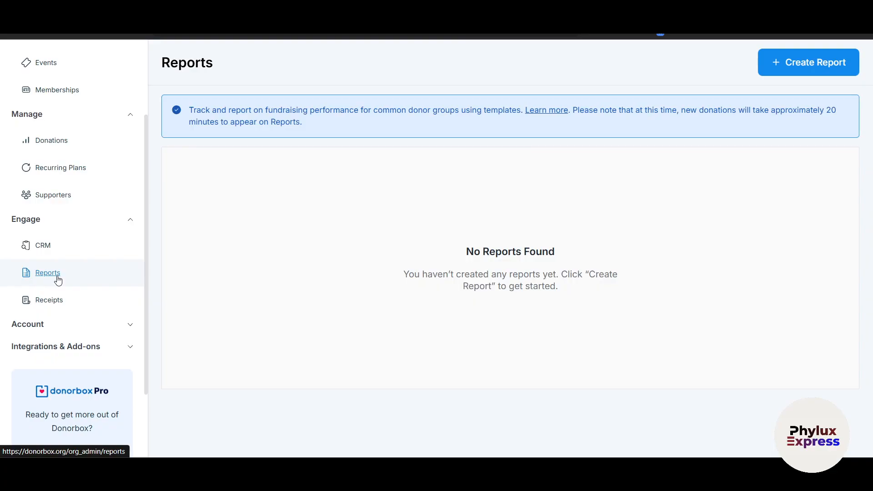
scroll(58, 280, up, 3)
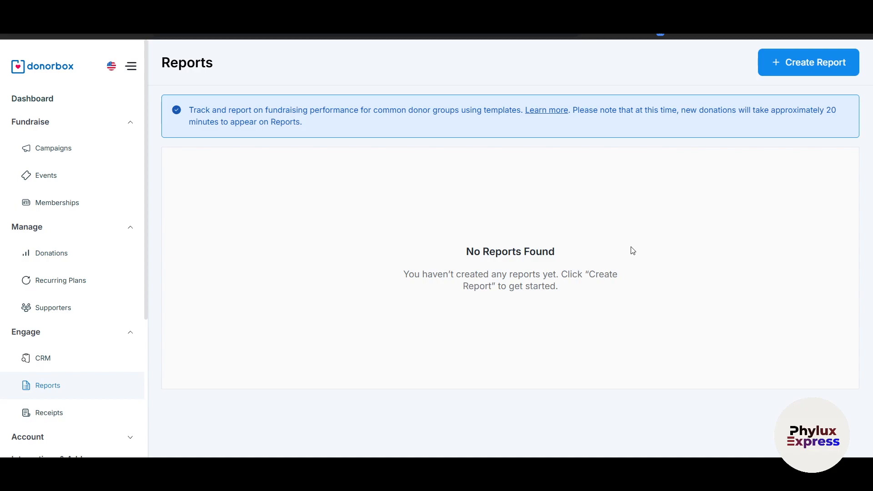
scroll(633, 251, down, 1)
scroll(634, 250, up, 1)
scroll(163, 333, down, 1)
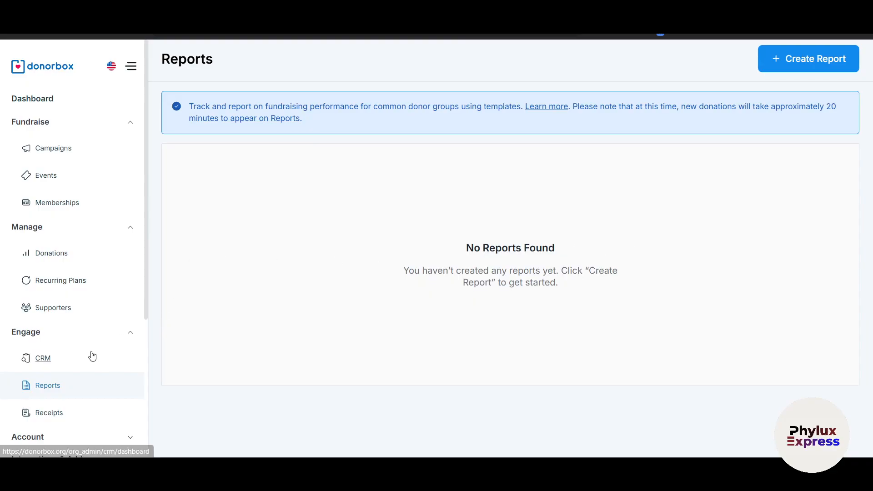
scroll(91, 355, down, 5)
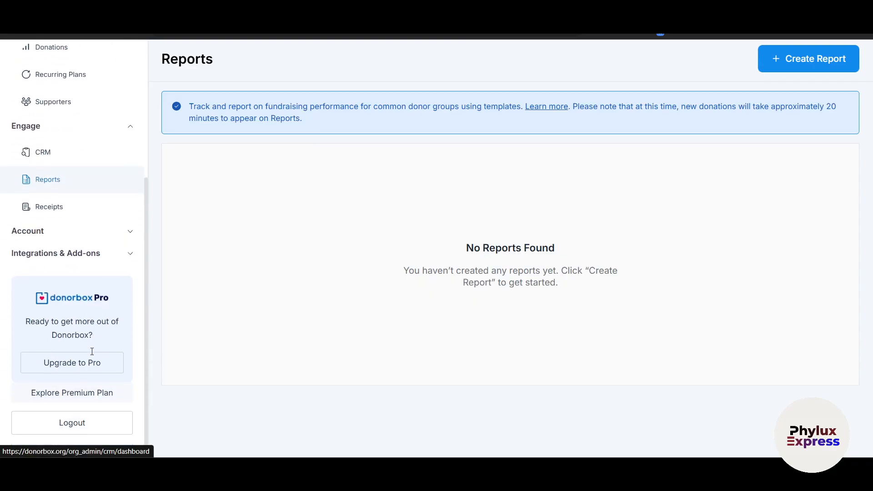
- Look over the Account settings, then go back to the Campaigns list showing Donation for Earth
click(122, 232)
scroll(87, 322, down, 4)
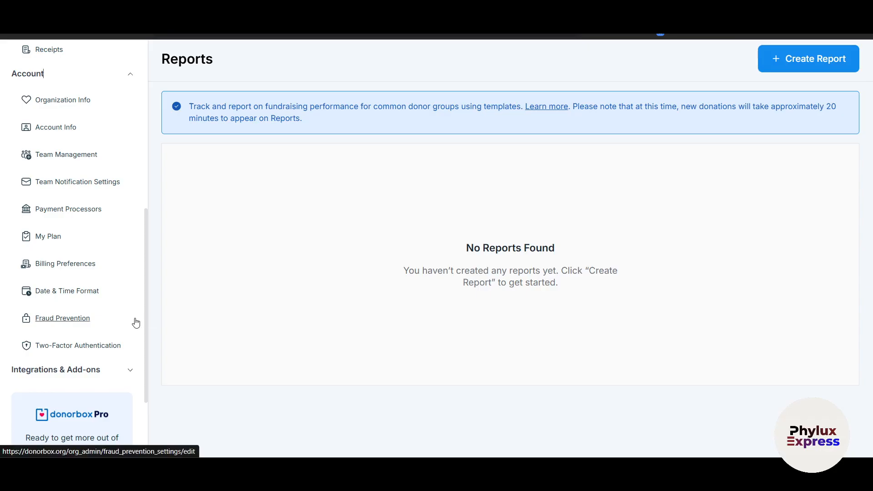
scroll(136, 323, up, 1)
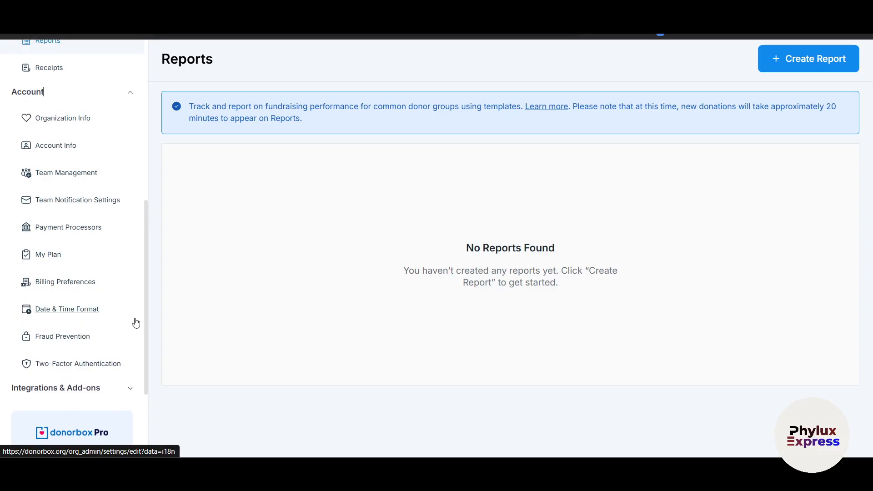
scroll(136, 323, down, 1)
scroll(135, 322, up, 10)
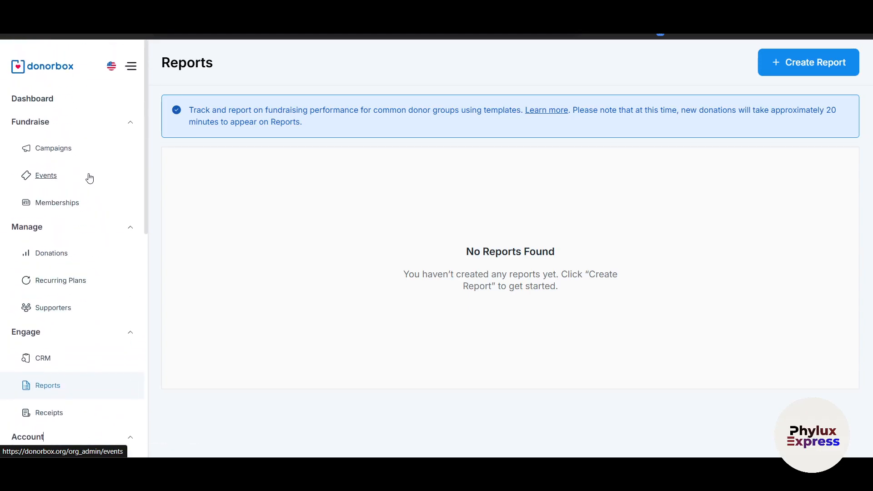
click(54, 148)
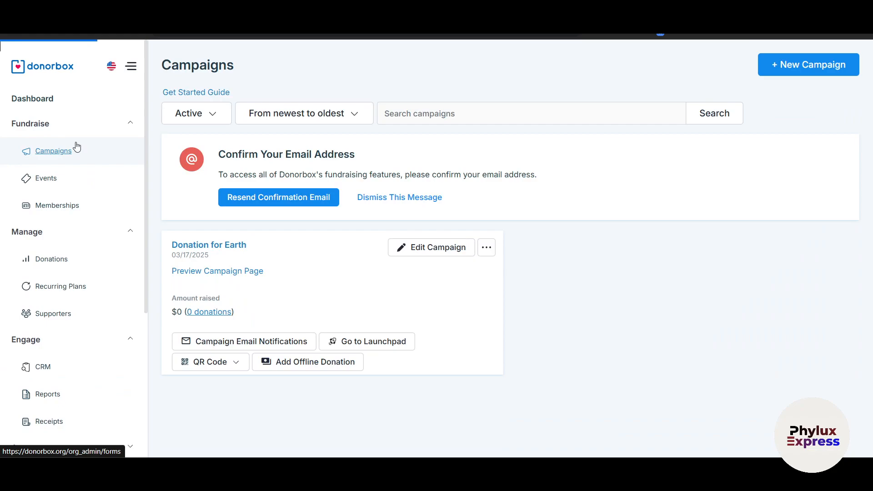